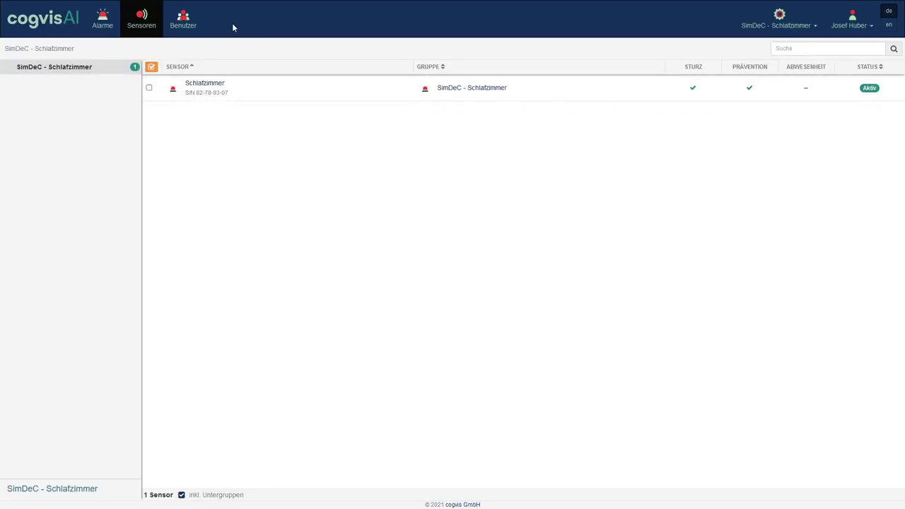
View the user list and examine the options available for the SimDeC - Schlafzimmer group and the signed-in account.
click(184, 21)
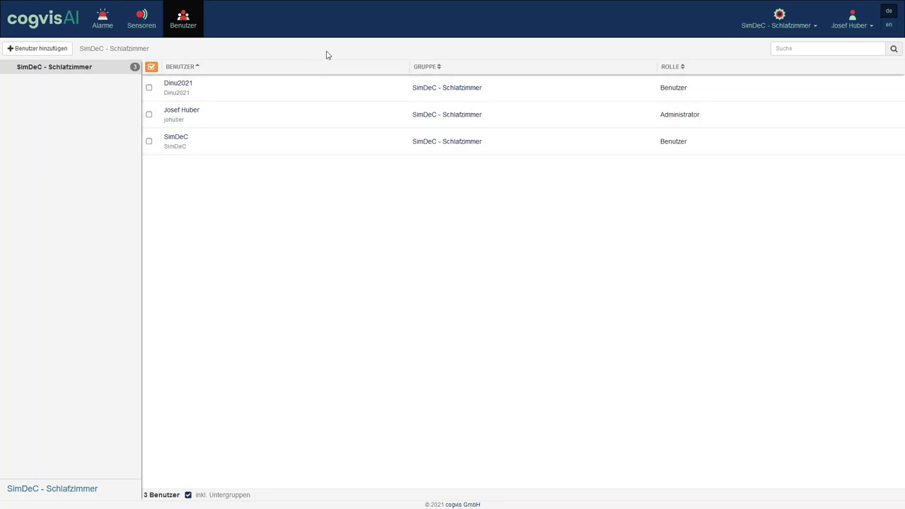
click(815, 27)
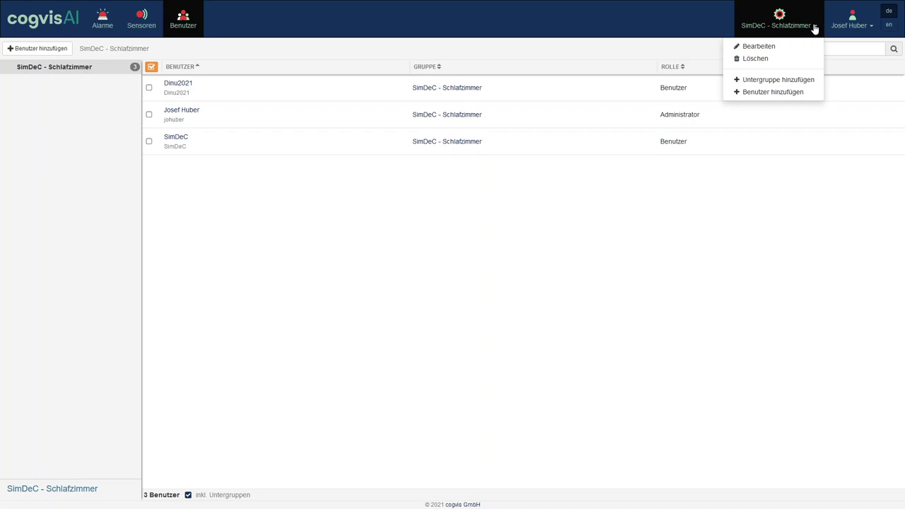
click(815, 27)
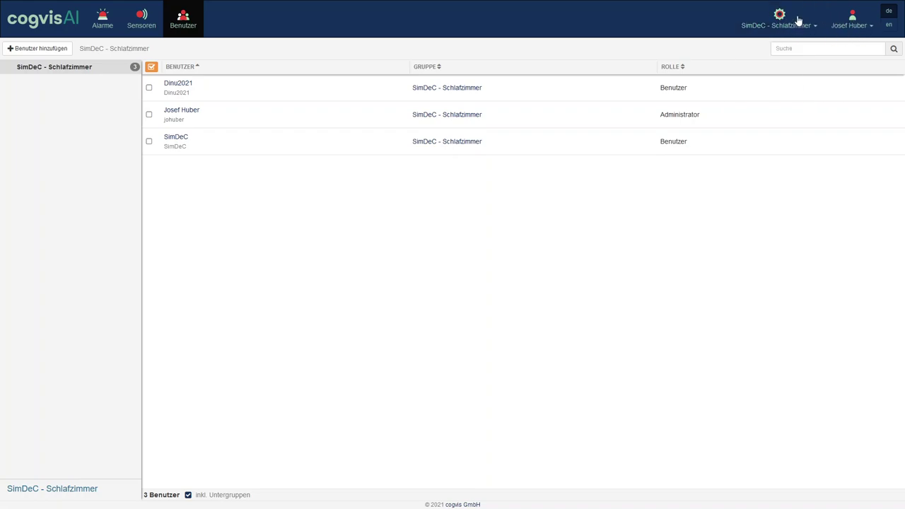
click(872, 30)
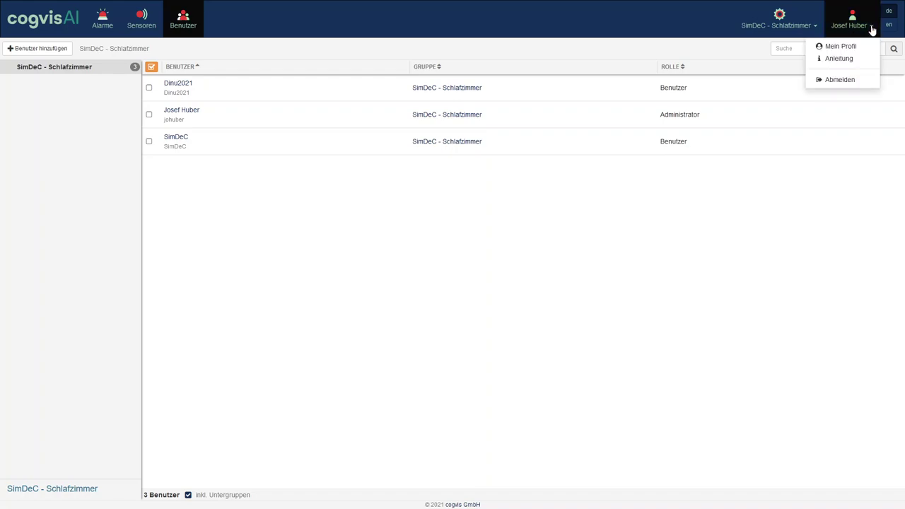
click(654, 24)
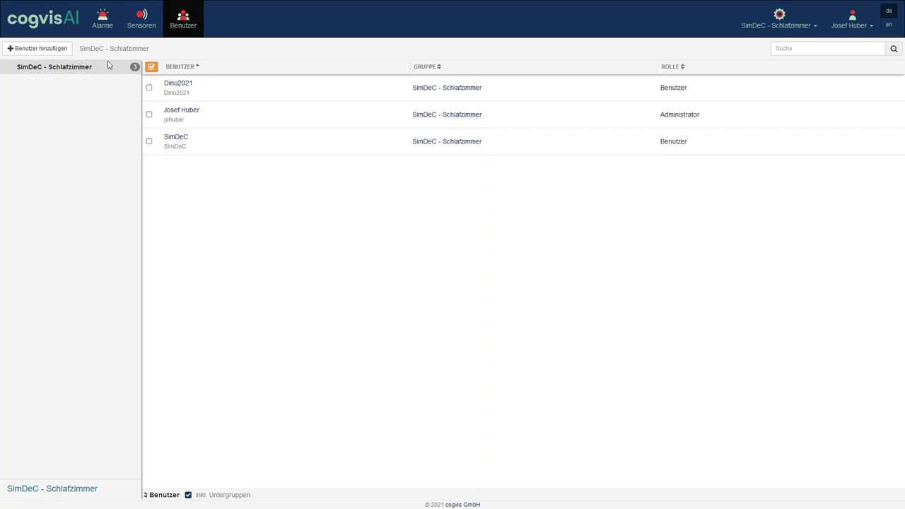
Examine the recorded alarms one by one from the newest entry, comparing event type, alerting status and image, and close the alarm details.
click(101, 23)
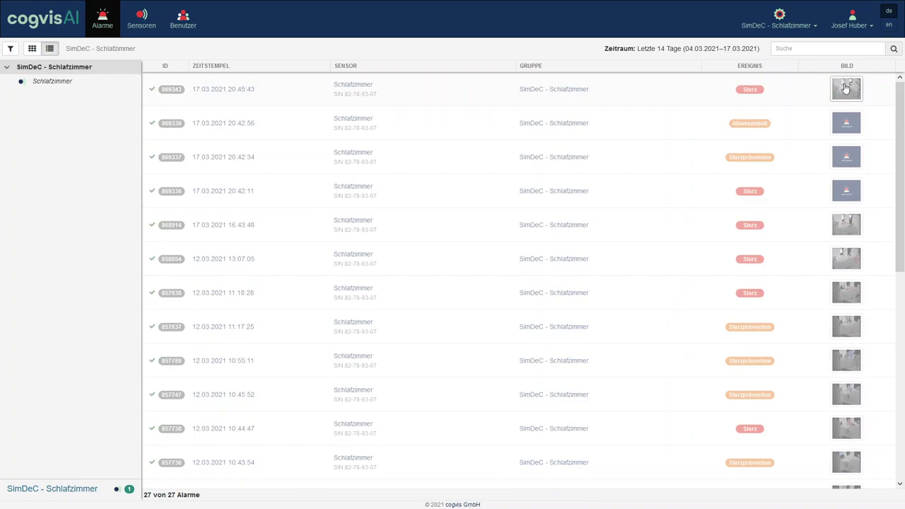
click(845, 89)
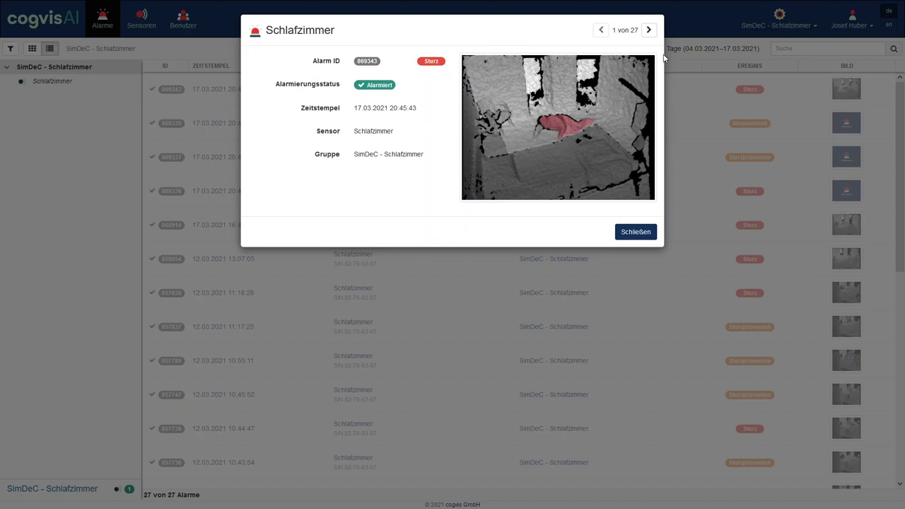
click(650, 31)
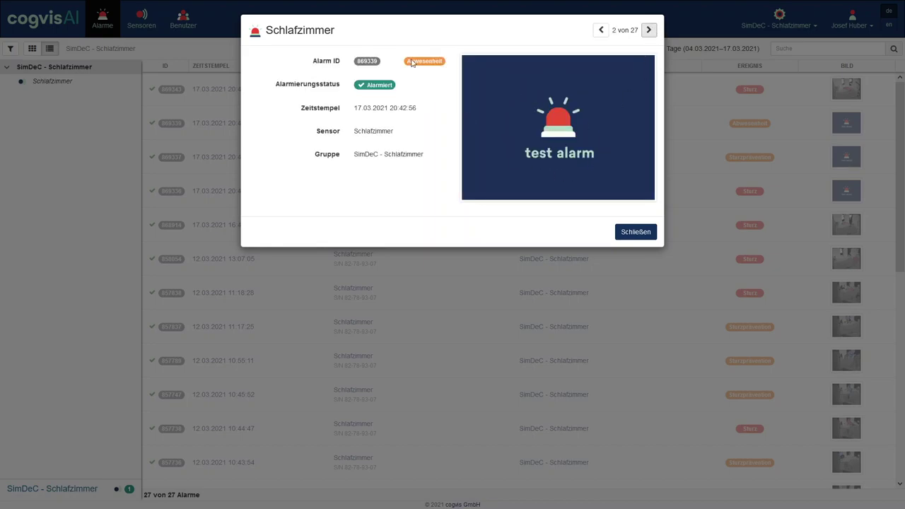
click(648, 31)
click(648, 31)
click(650, 31)
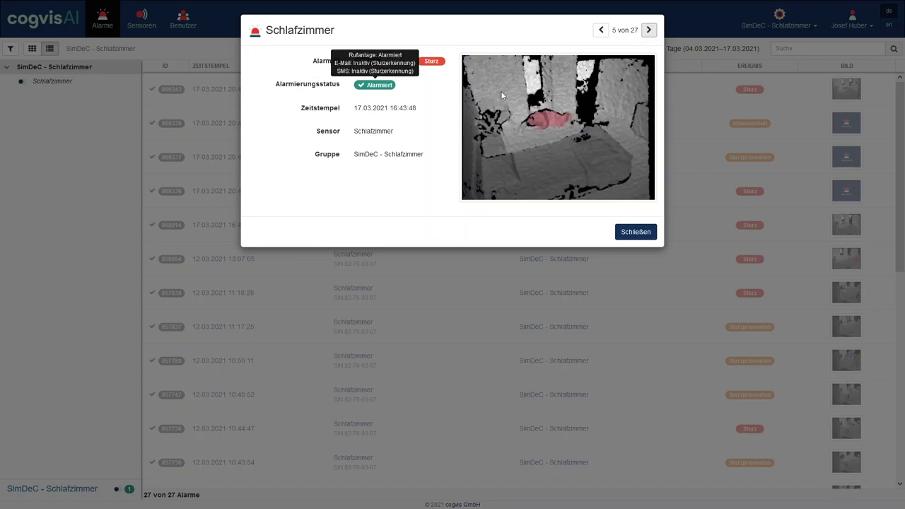
click(649, 30)
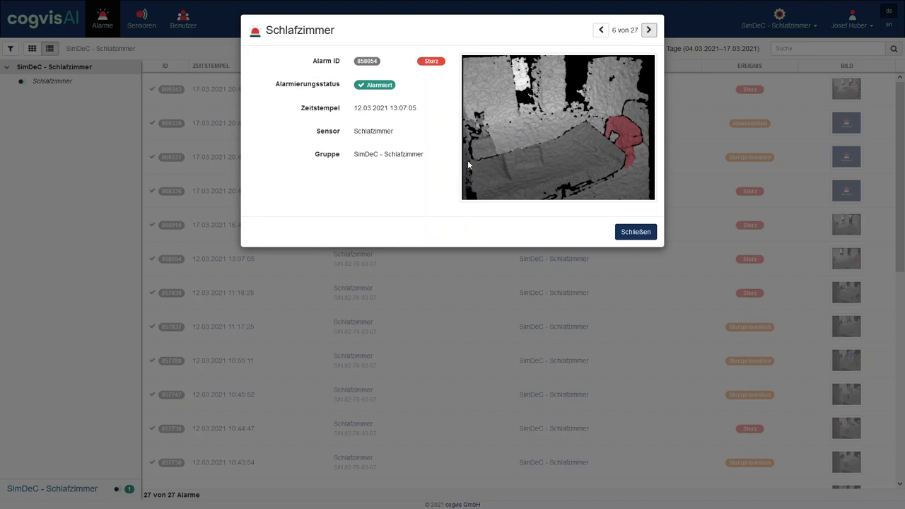
click(648, 31)
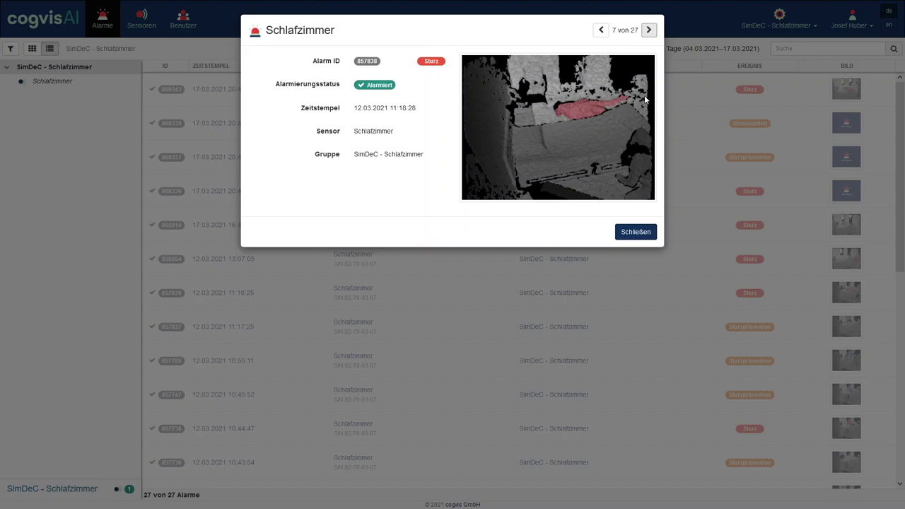
click(650, 31)
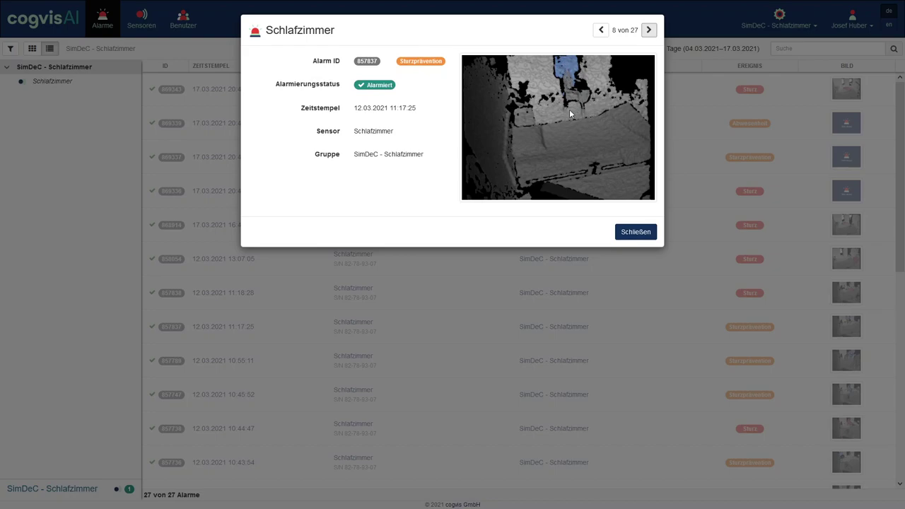
click(649, 31)
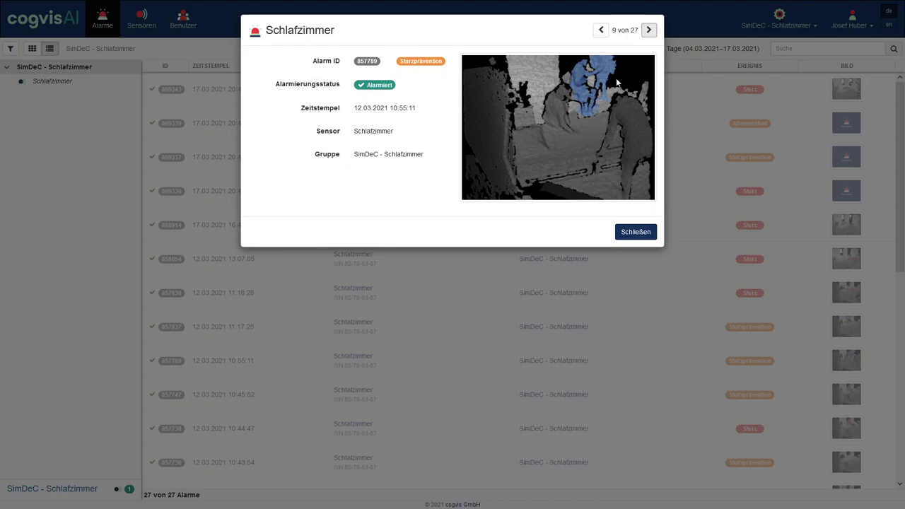
click(648, 31)
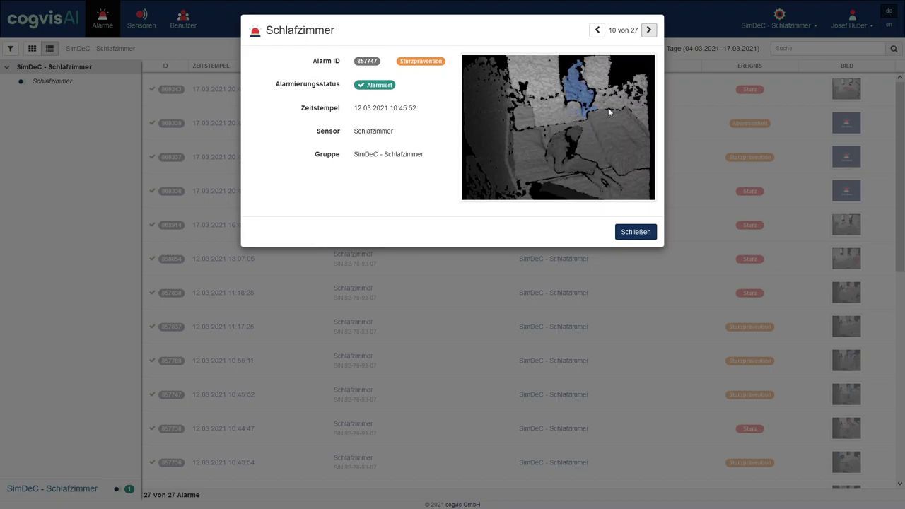
click(647, 31)
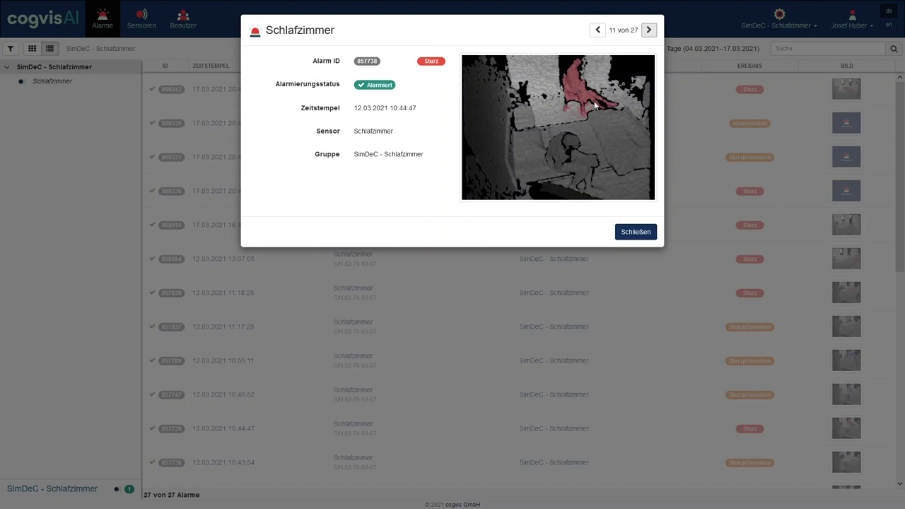
click(647, 30)
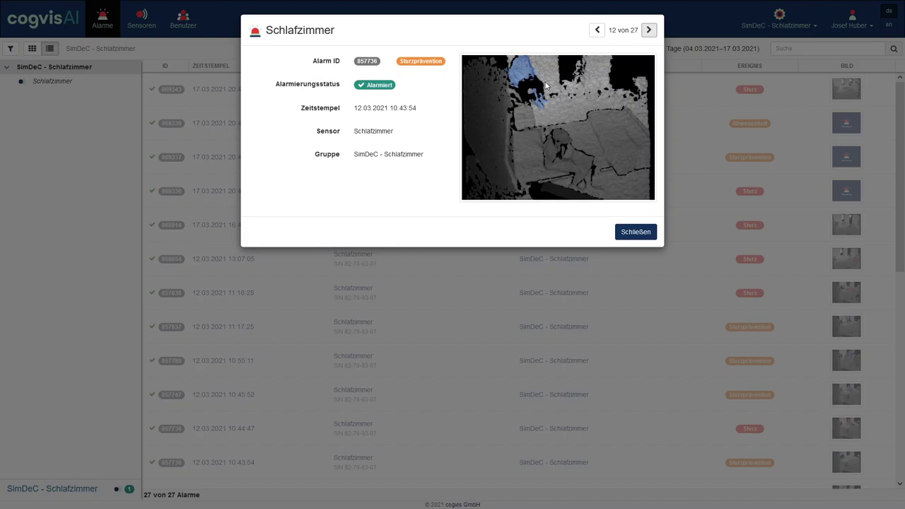
click(649, 31)
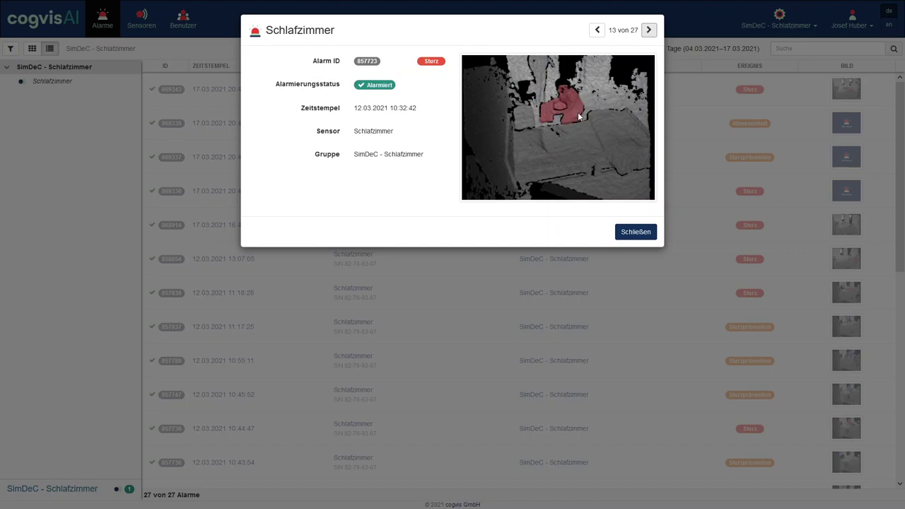
click(652, 31)
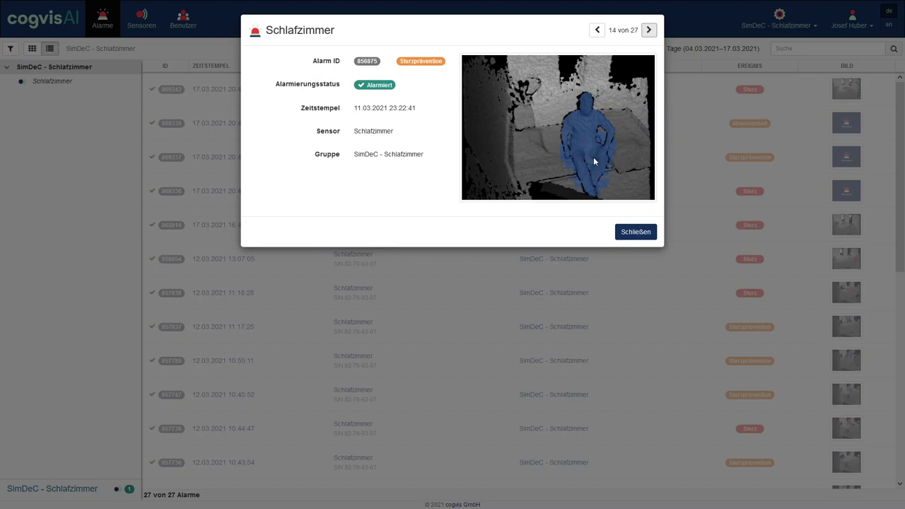
click(650, 31)
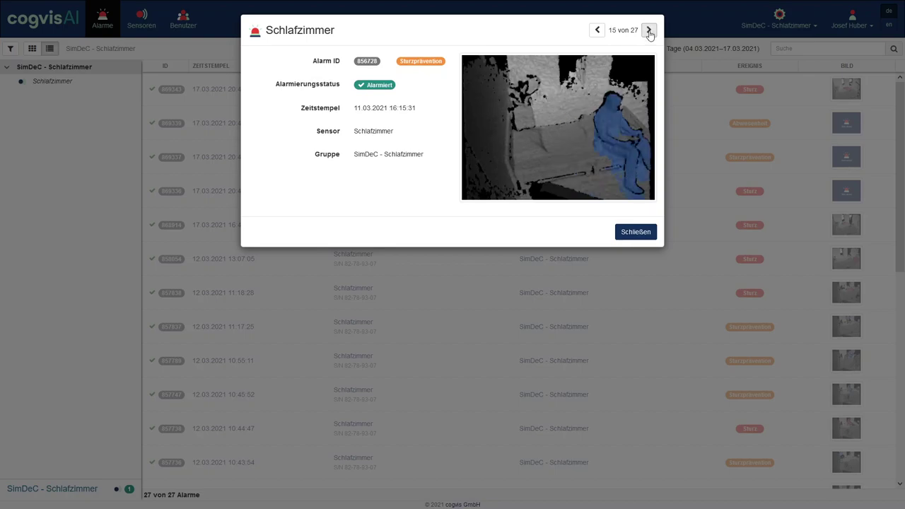
click(649, 31)
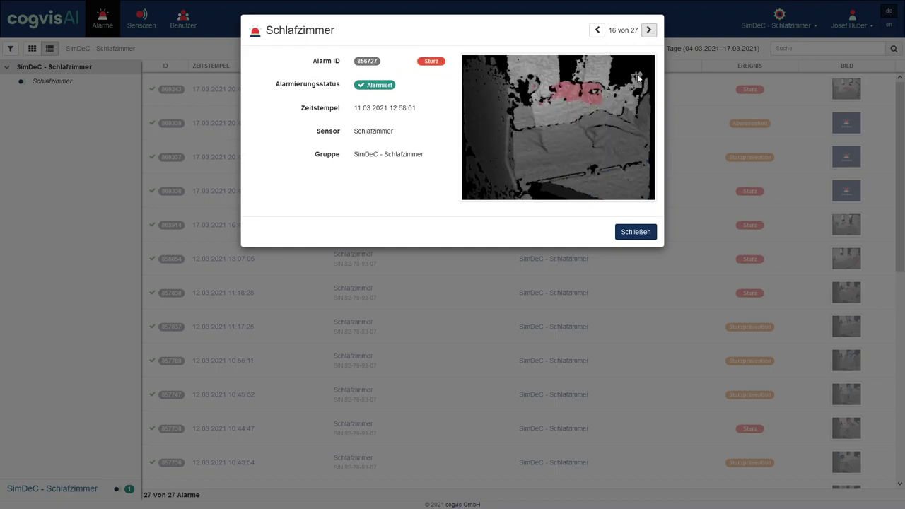
click(649, 31)
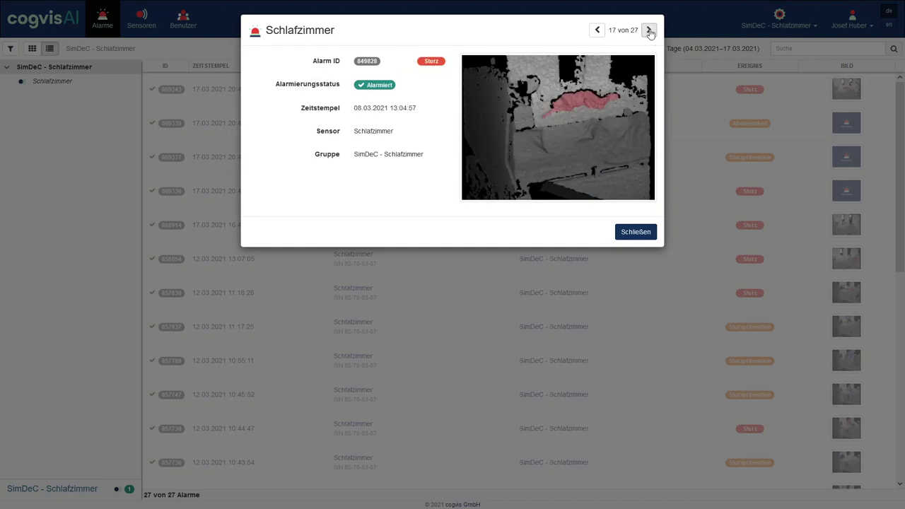
click(649, 32)
click(649, 31)
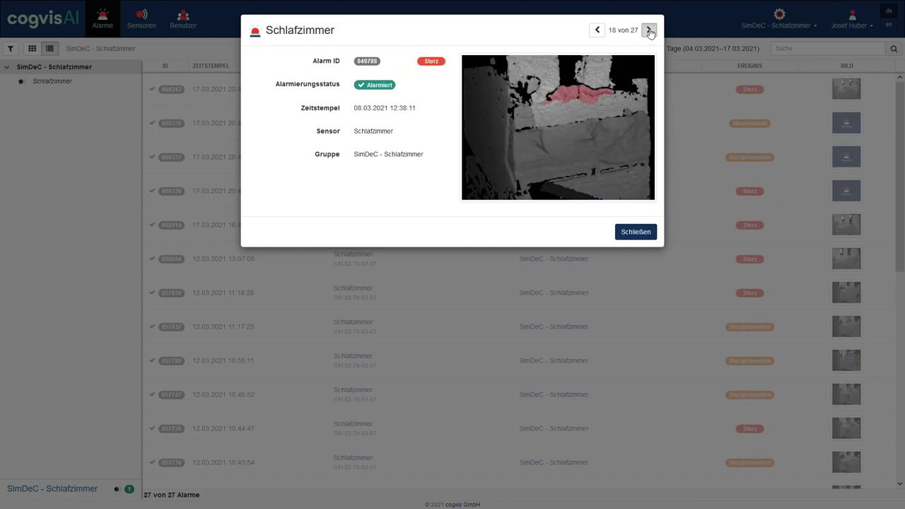
click(649, 31)
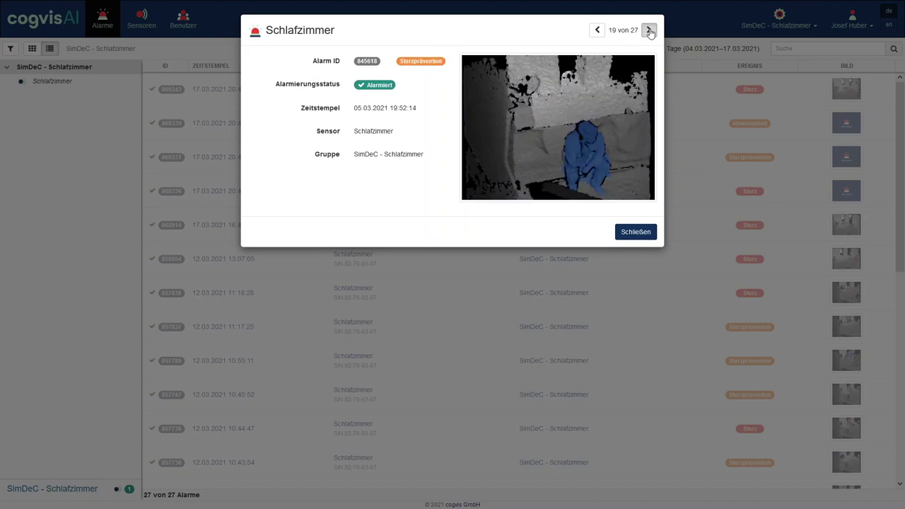
click(649, 31)
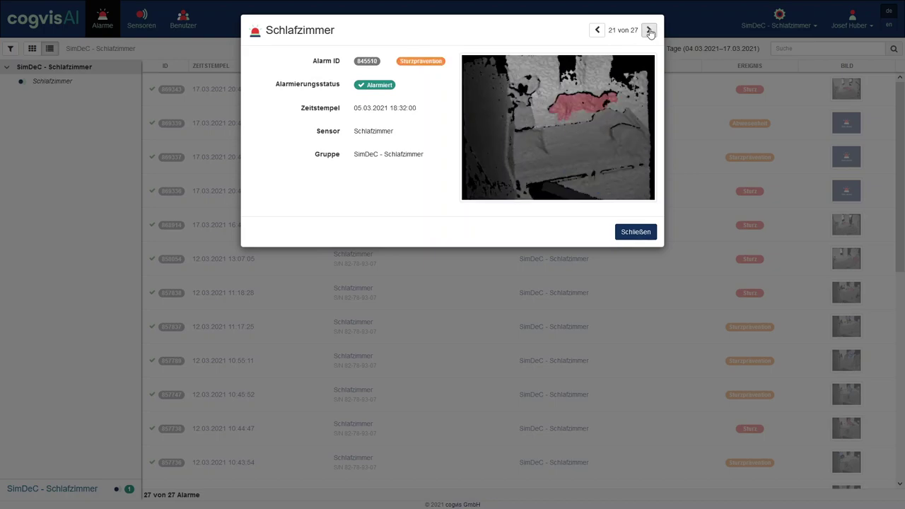
click(636, 234)
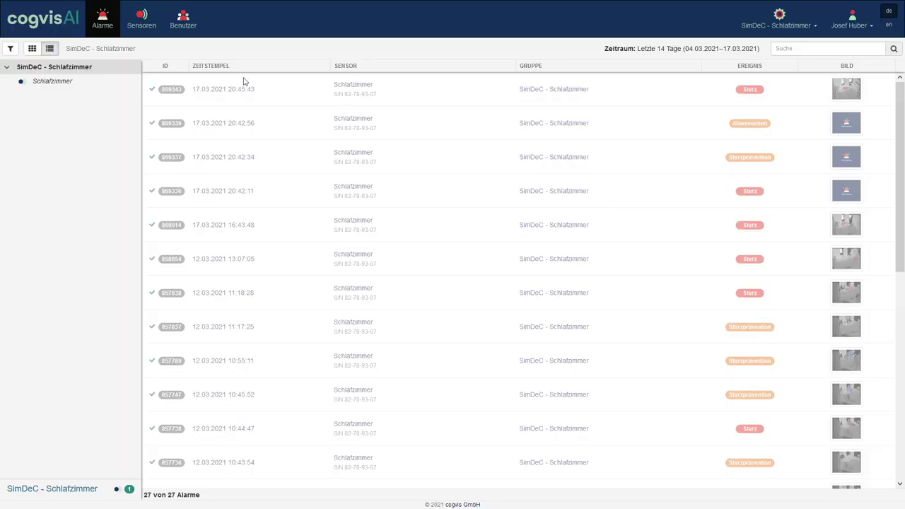
View the group settings of SimDeC - Schlafzimmer from the sensor list and close them without saving.
click(138, 24)
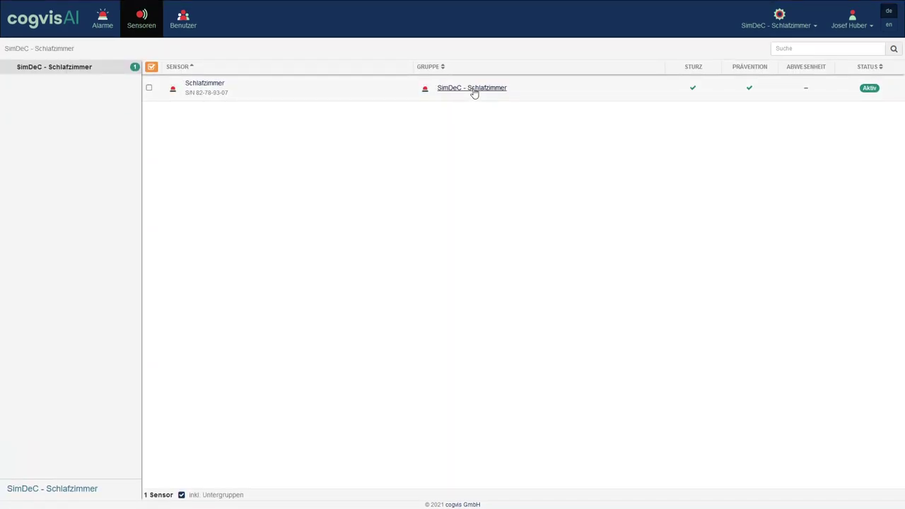
click(472, 88)
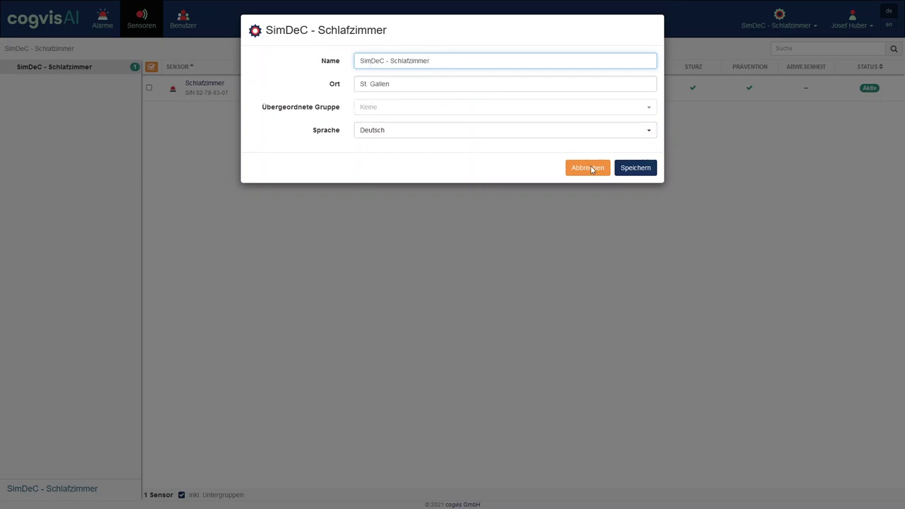
click(590, 169)
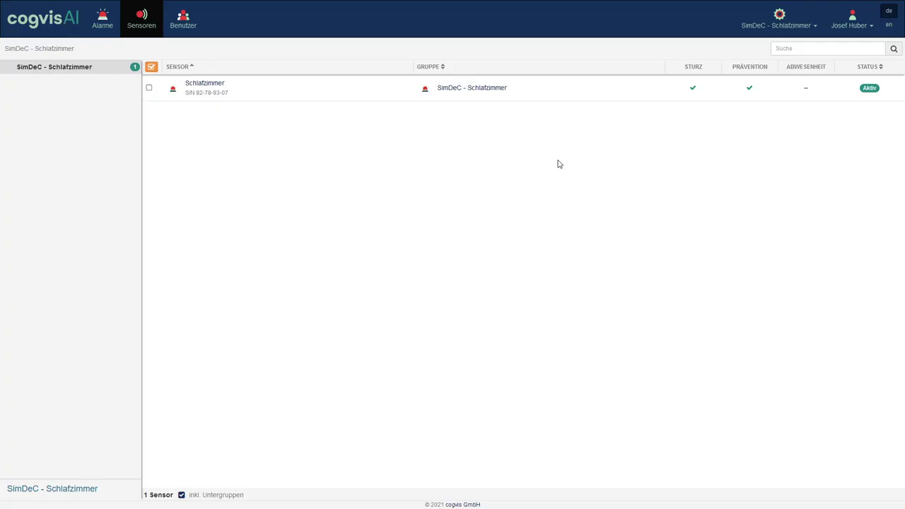
Open the Schlafzimmer sensor's settings and review the Areal choices, keeping Schlafzimmer selected.
click(198, 88)
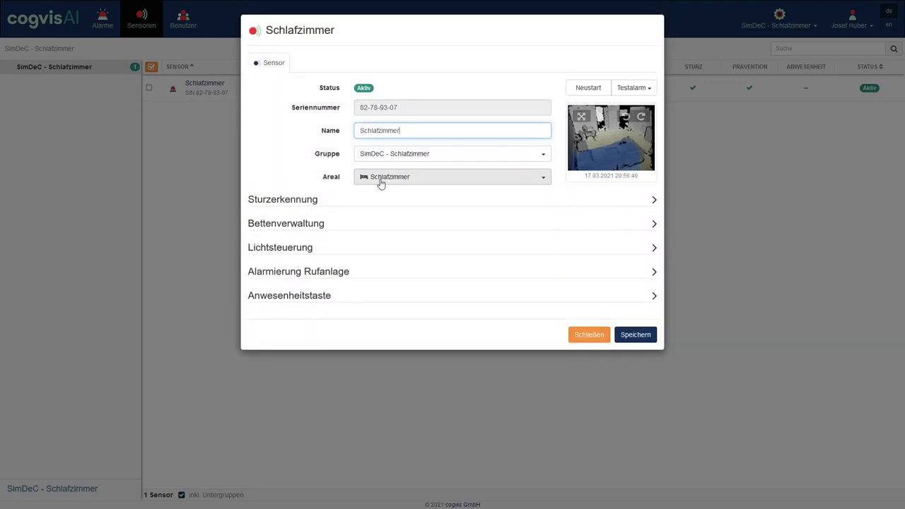
click(542, 181)
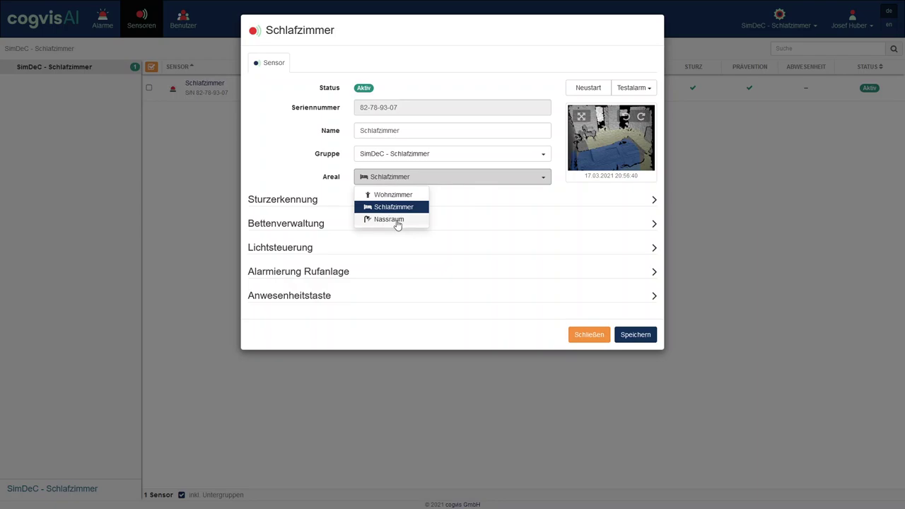
click(401, 210)
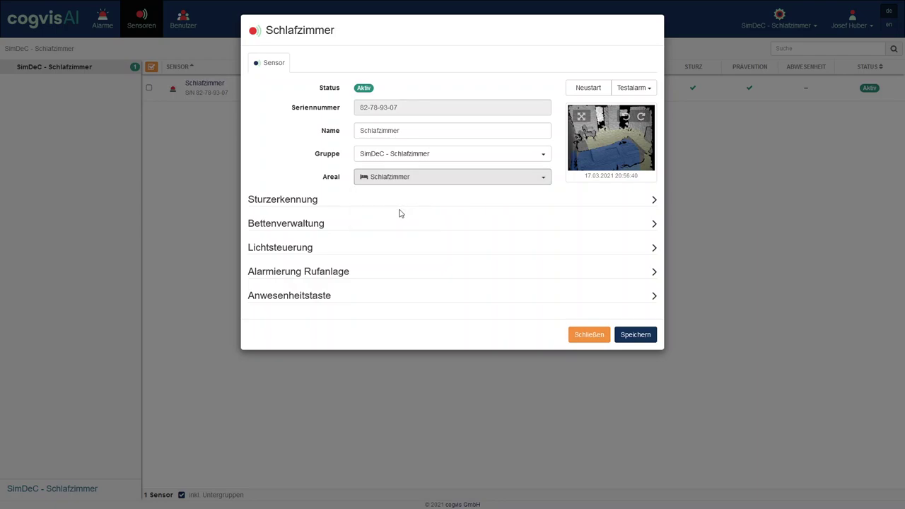
Review the Zimmerart and Sensibilität choices under Sturzerkennung, keeping Einbettzimmer and Hoch, and collapse the section.
click(656, 203)
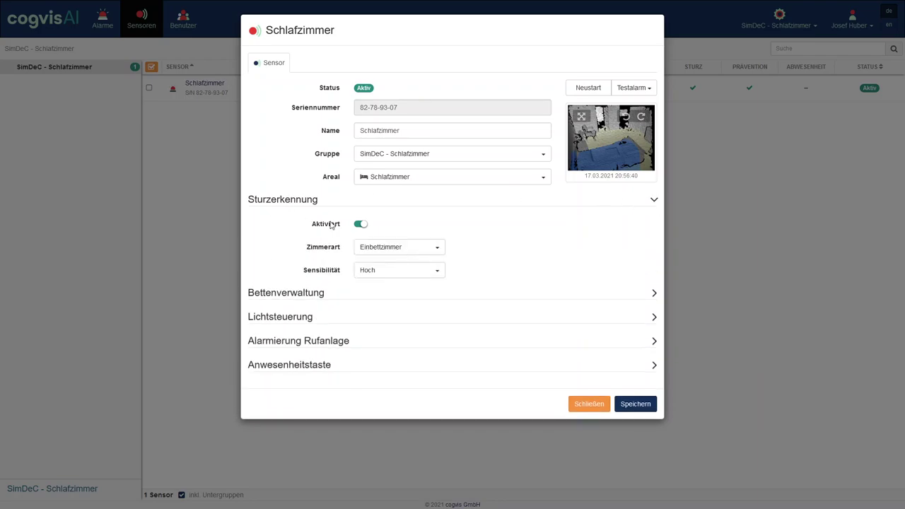
click(438, 251)
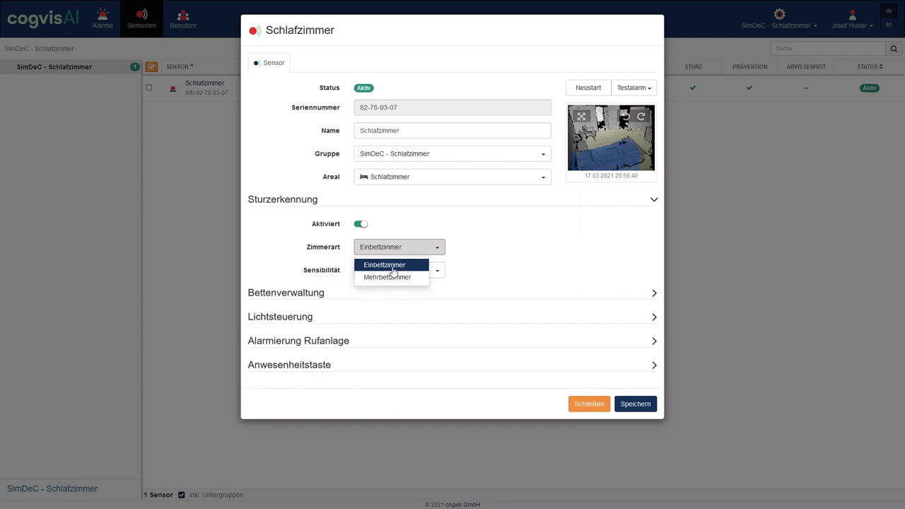
click(440, 249)
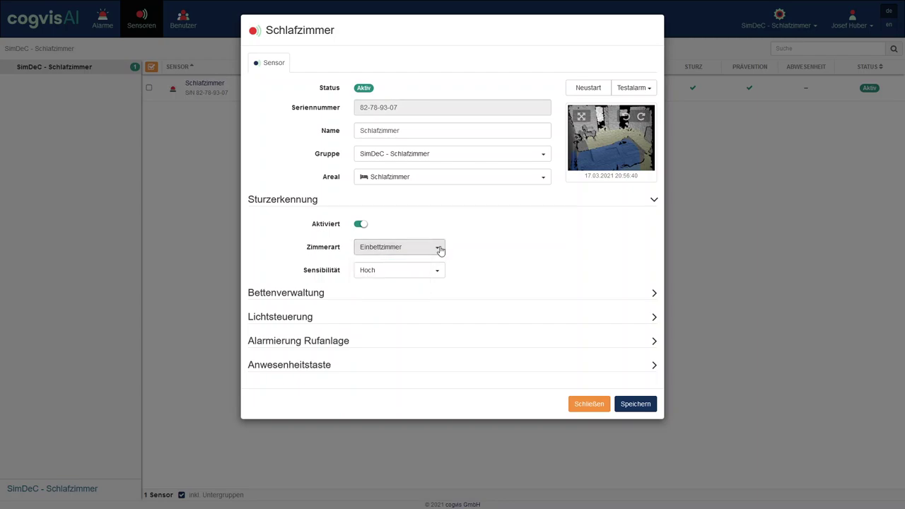
click(441, 273)
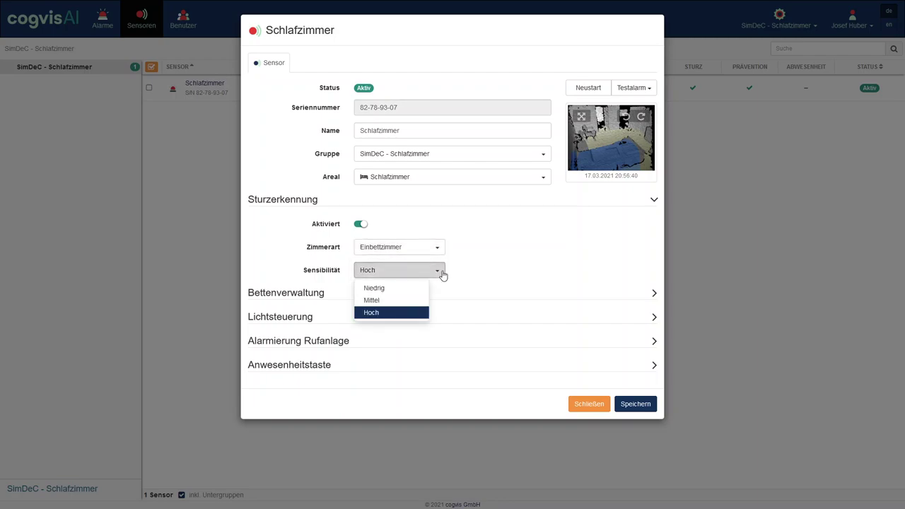
click(380, 315)
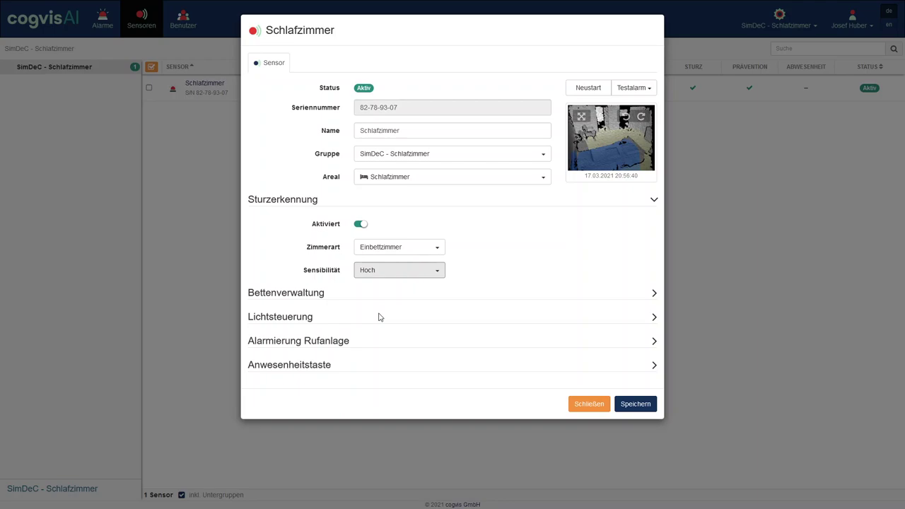
click(652, 201)
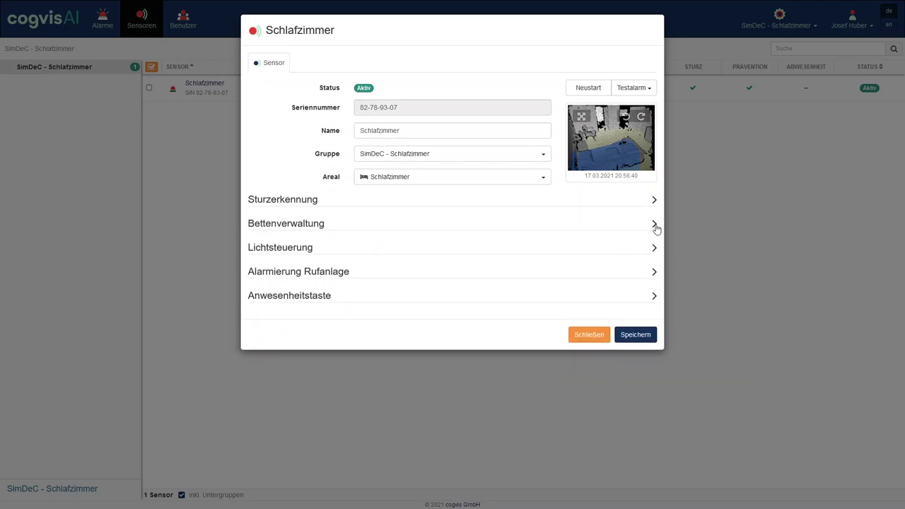
Expand Bettenverwaltung and review the Zimmerart and Bett 1 monitoring choices, keeping Einbettzimmer and Sturzprävention.
click(654, 225)
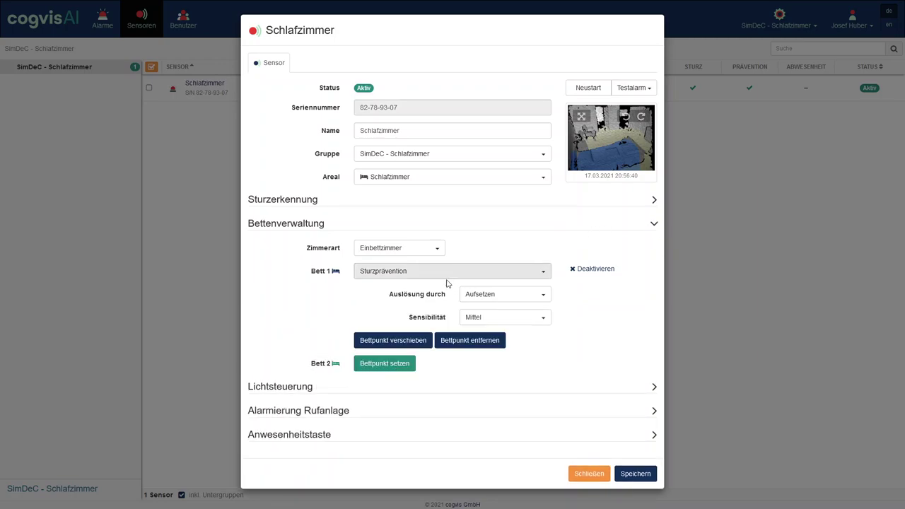
click(439, 249)
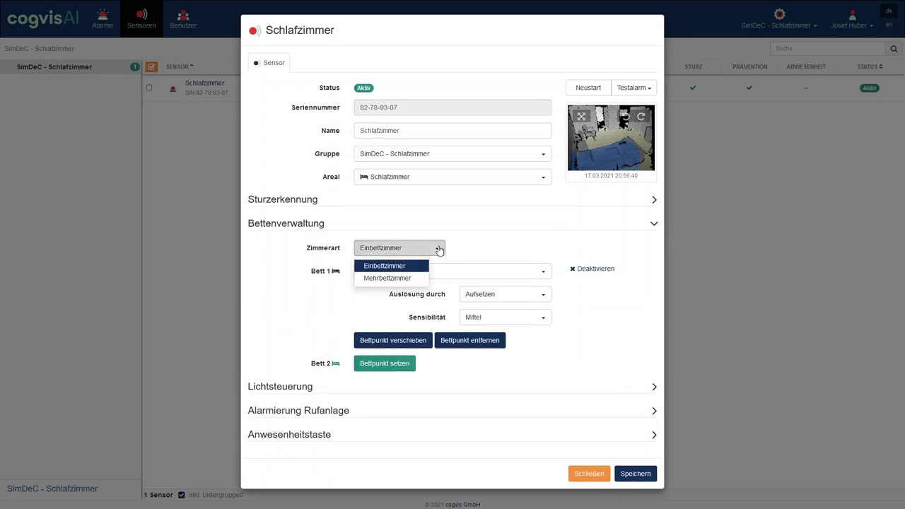
click(438, 249)
click(545, 273)
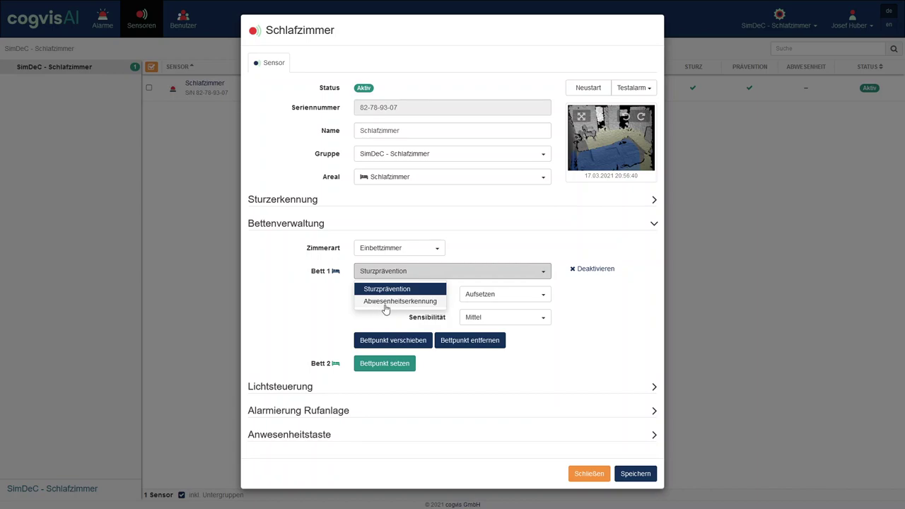
click(307, 308)
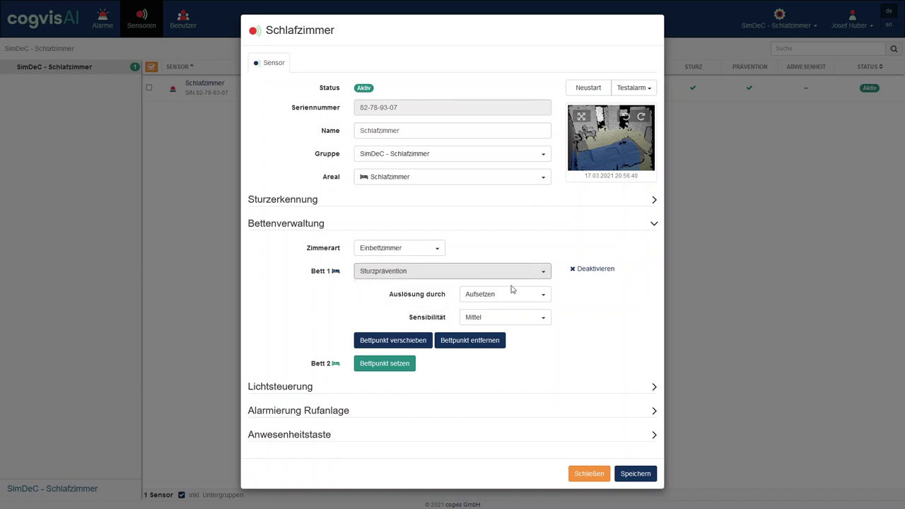
Review the Auslösung durch and Sensibilität choices for Bett 1, keeping Aufsetzen and Mittel.
click(547, 299)
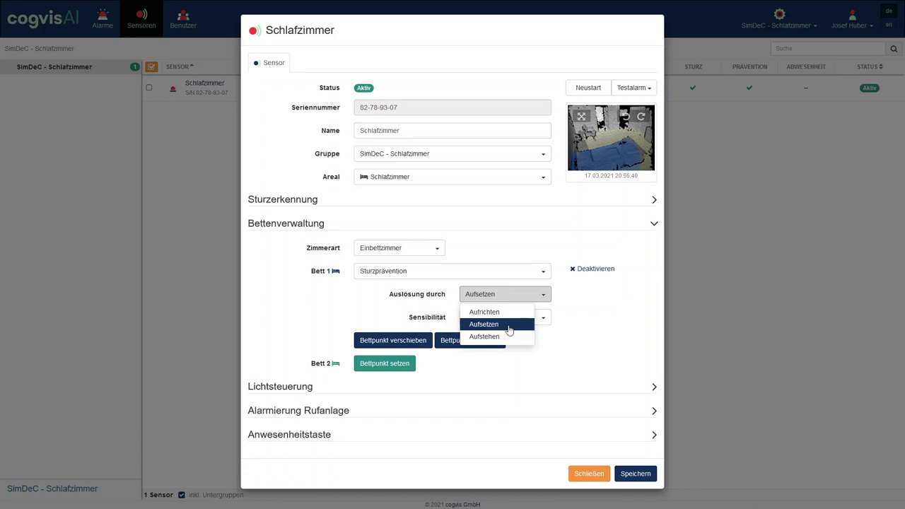
click(505, 327)
click(541, 320)
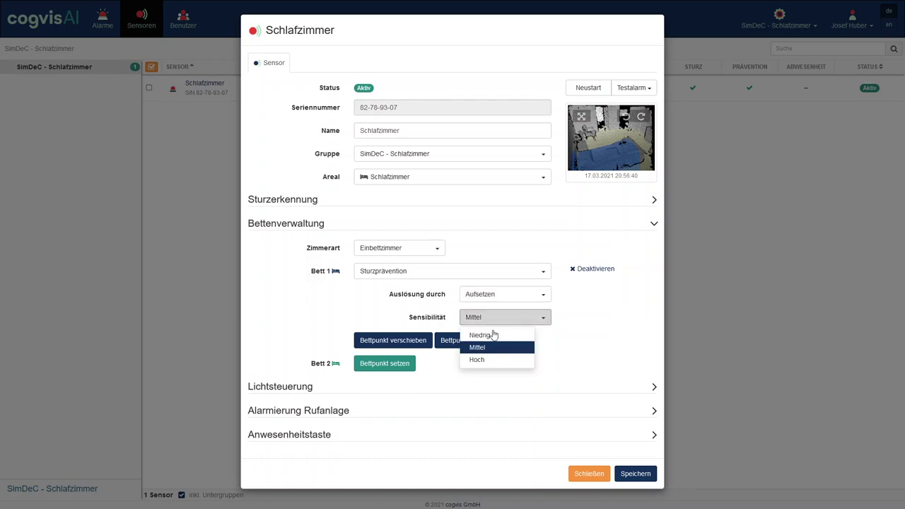
click(491, 349)
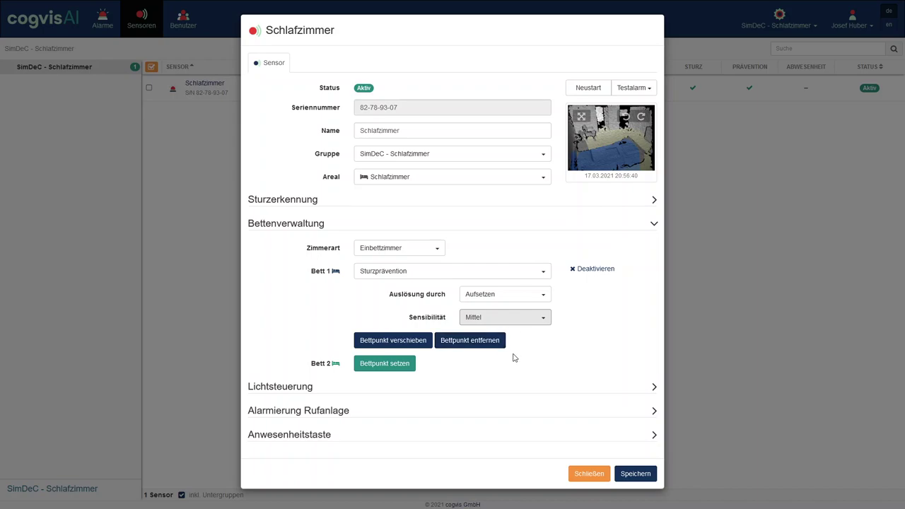
Move Bett 1's bed point onto the chair in the sensor image and save the position.
click(403, 341)
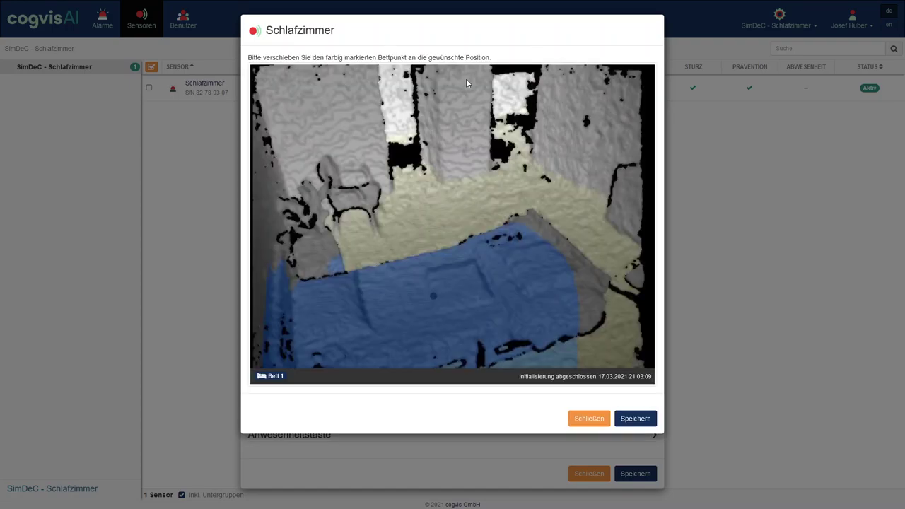
drag(439, 297, 353, 201)
click(636, 419)
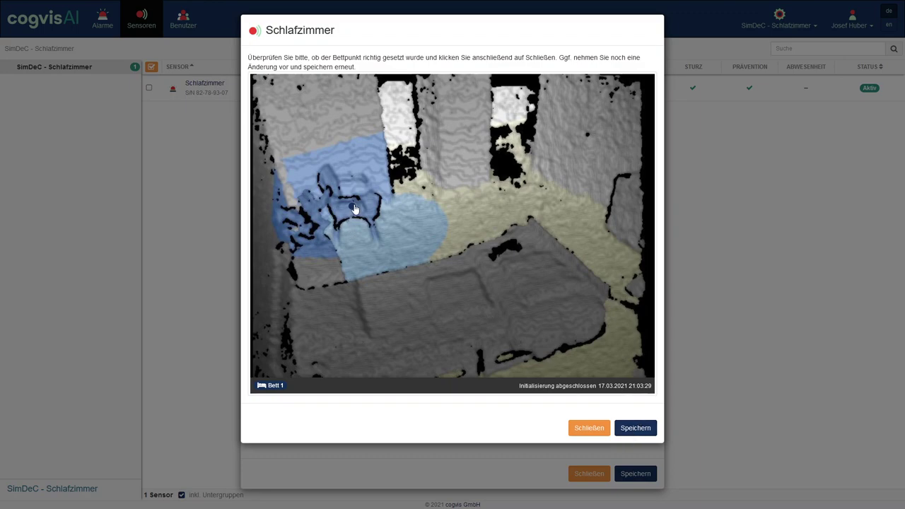
Move Bett 1's bed point from the chair to the middle of the bed, save the position, and close the image.
drag(355, 209, 413, 316)
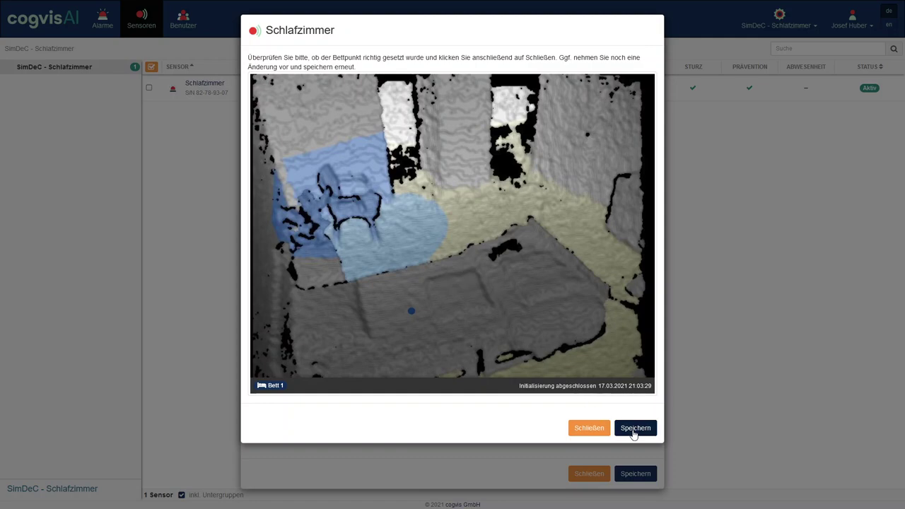
click(641, 429)
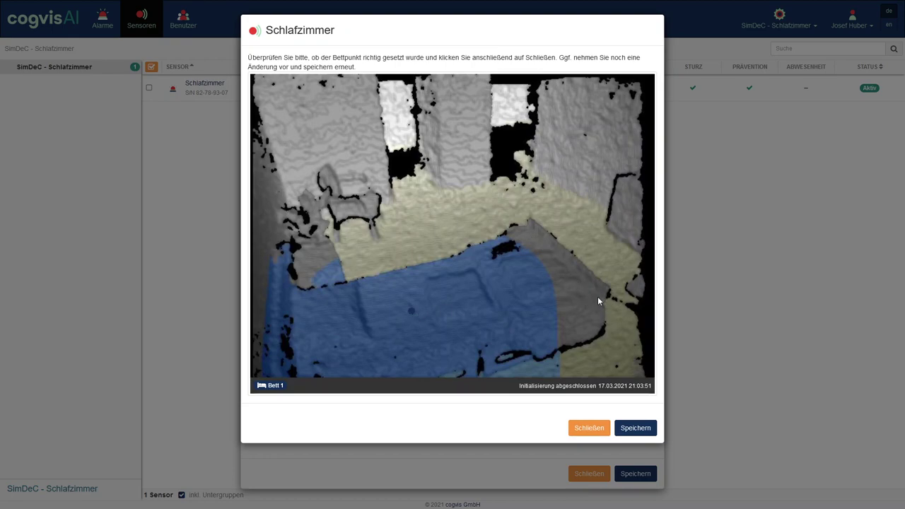
drag(412, 315, 442, 311)
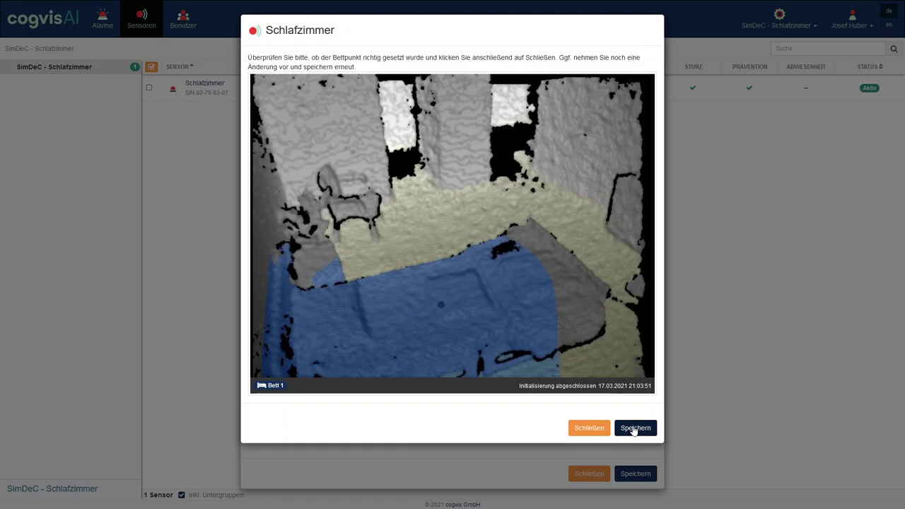
click(634, 429)
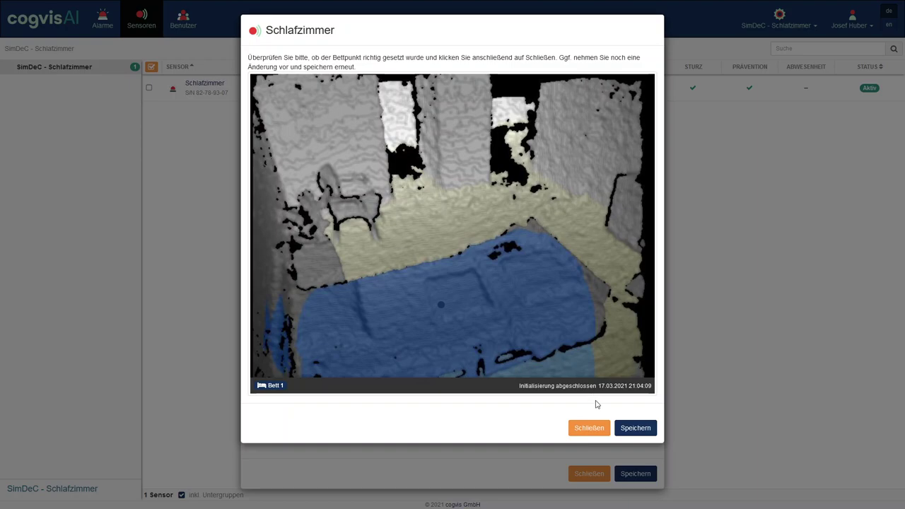
click(638, 433)
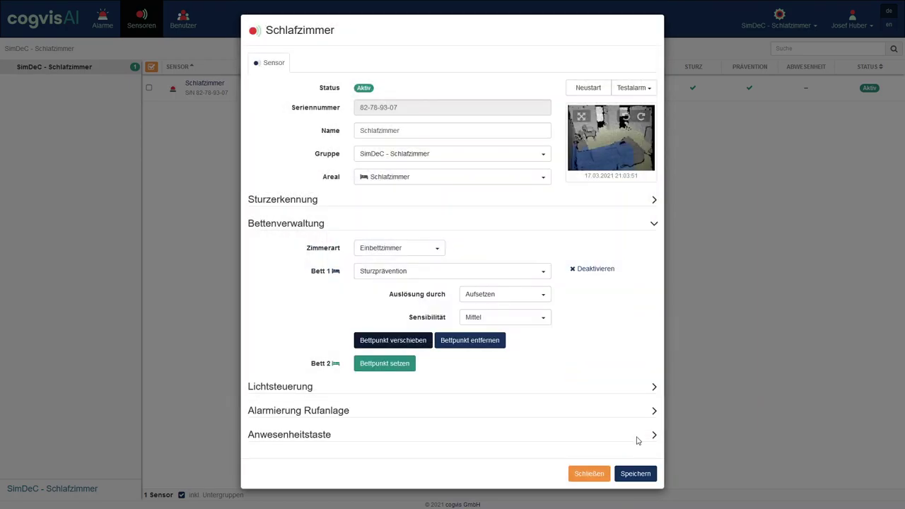
Place a bed point for Bett 2 on the chair, save it, and remove that bed point again.
click(398, 364)
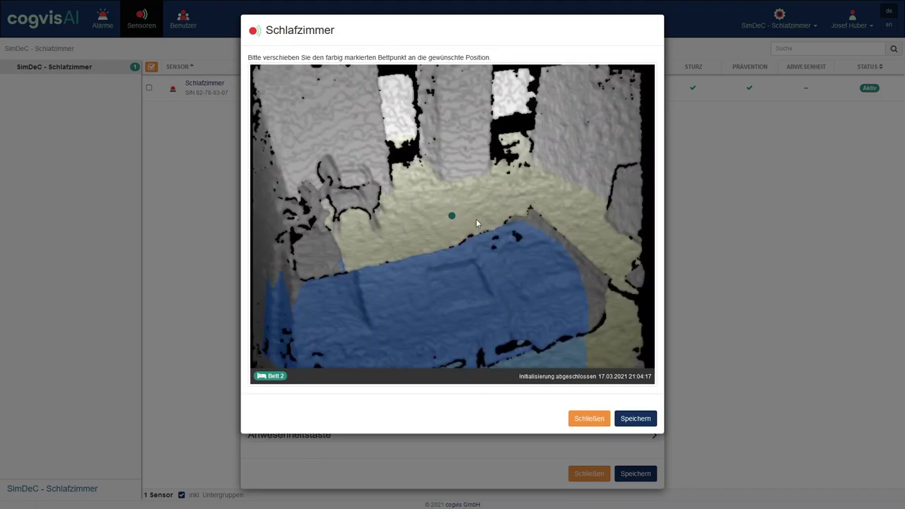
drag(453, 220, 355, 200)
click(645, 420)
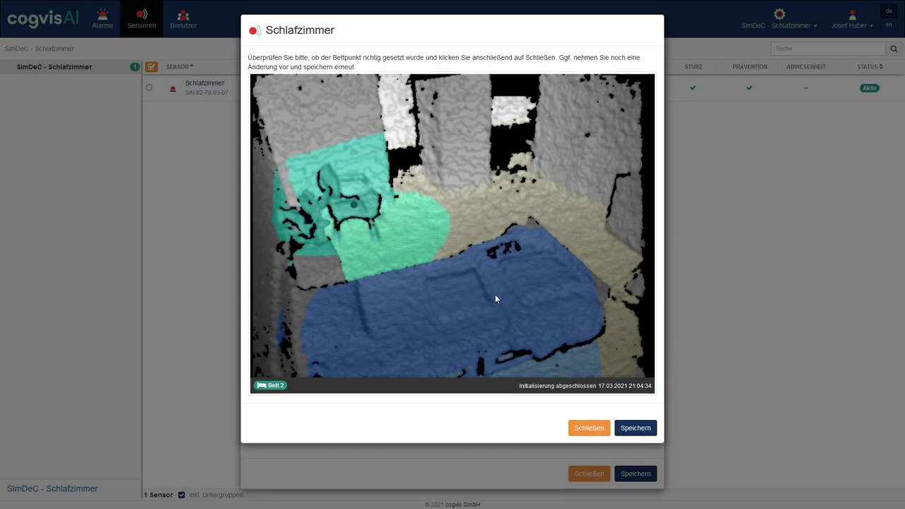
click(594, 431)
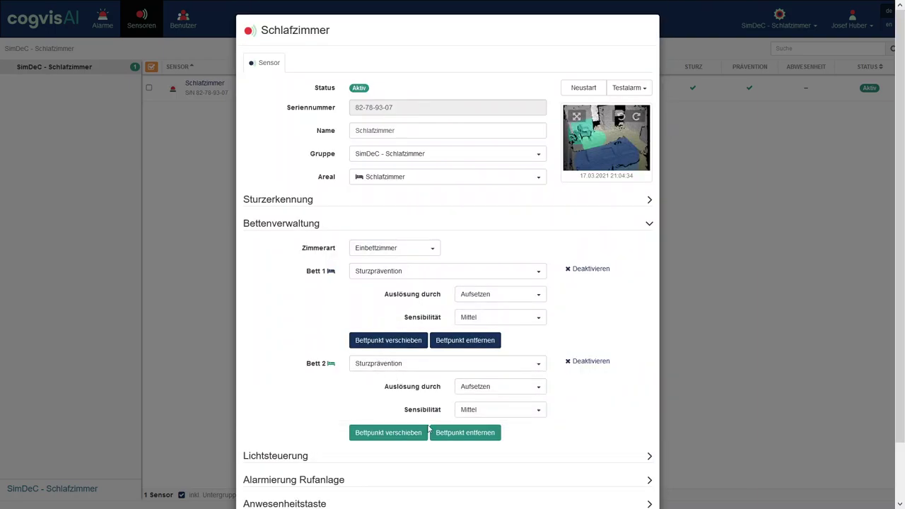
click(466, 434)
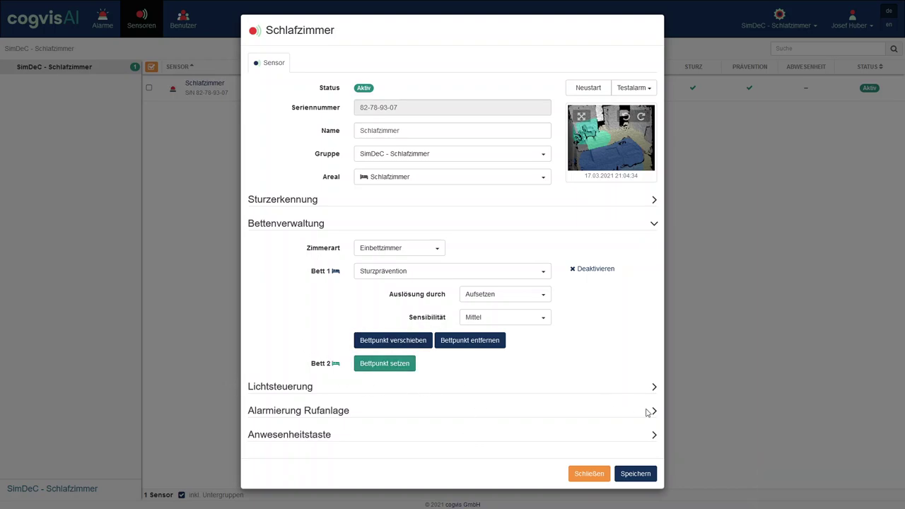
Review the pairing and time range options under Lichtsteuerung, and collapse the Lichtsteuerung and Bettenverwaltung sections.
click(655, 387)
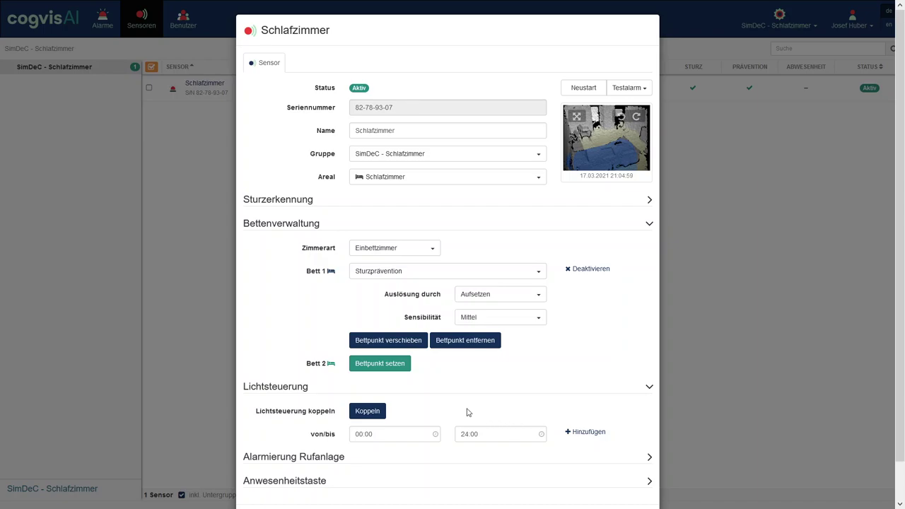
scroll(471, 409, down, 1)
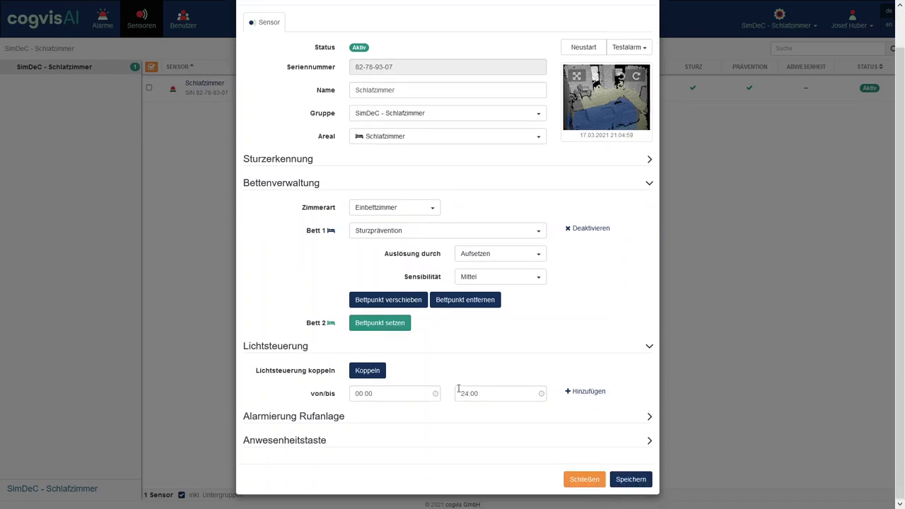
click(649, 346)
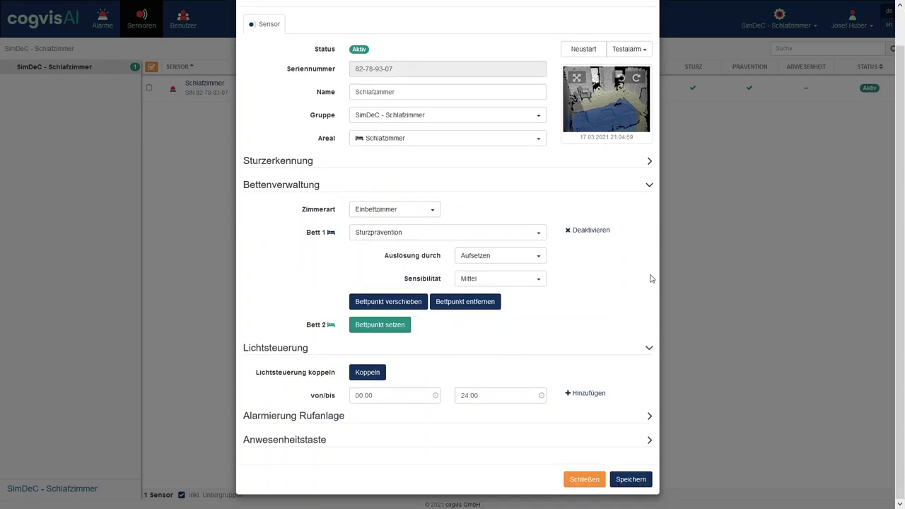
click(652, 225)
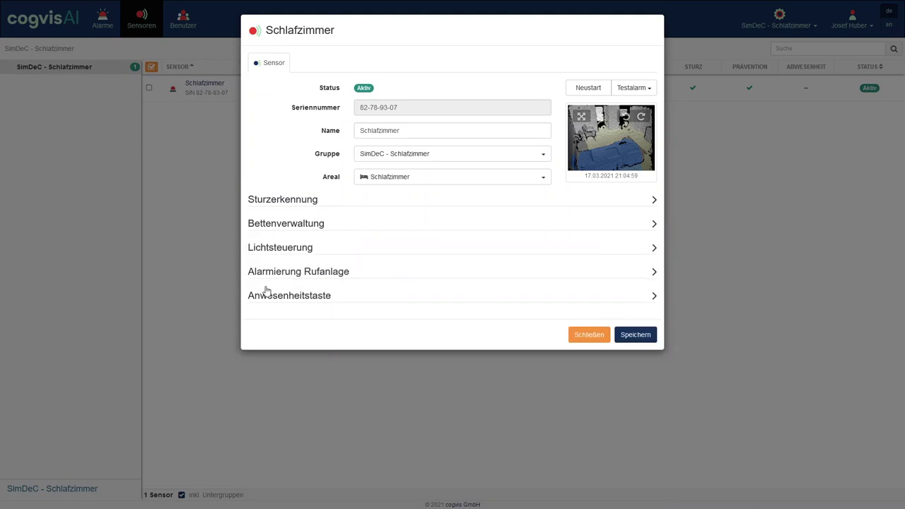
Review the Alarm bei event types under Alarmierung Rufanlage, keeping all of them selected, and collapse the section.
click(656, 274)
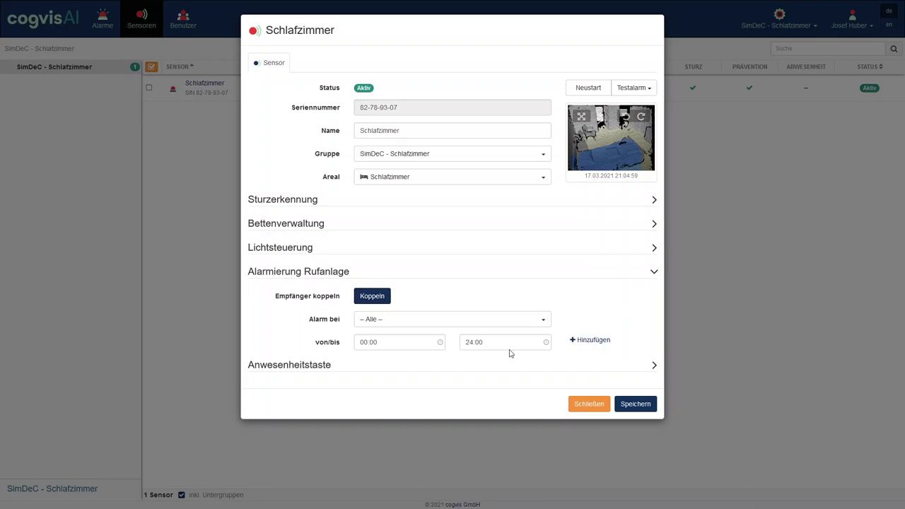
click(544, 323)
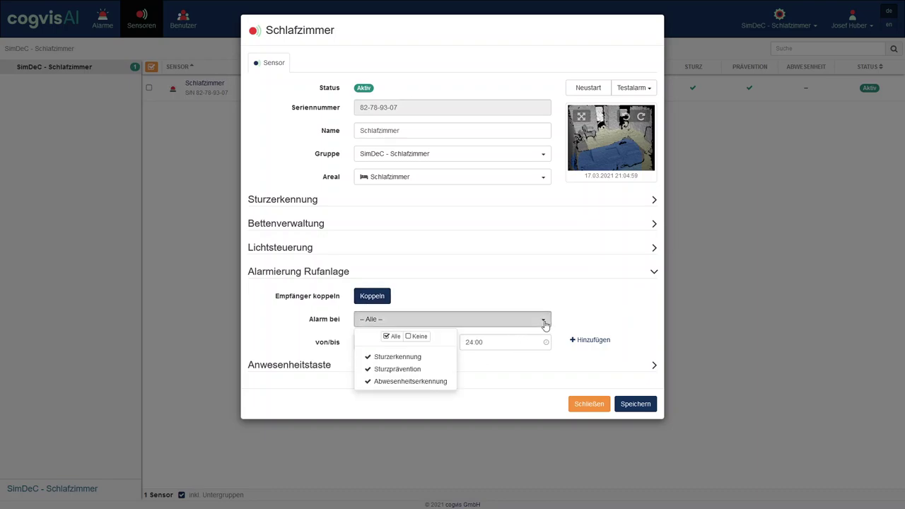
click(367, 357)
click(368, 369)
click(368, 369)
click(368, 358)
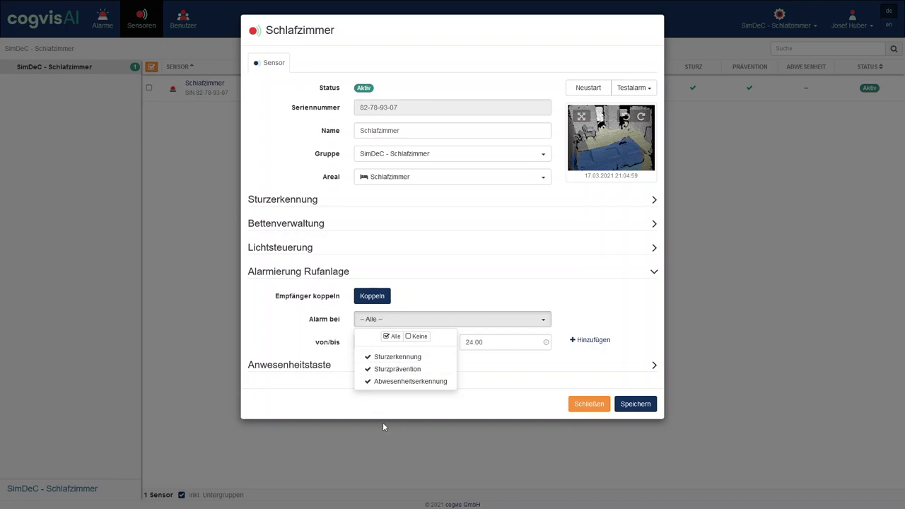
click(605, 306)
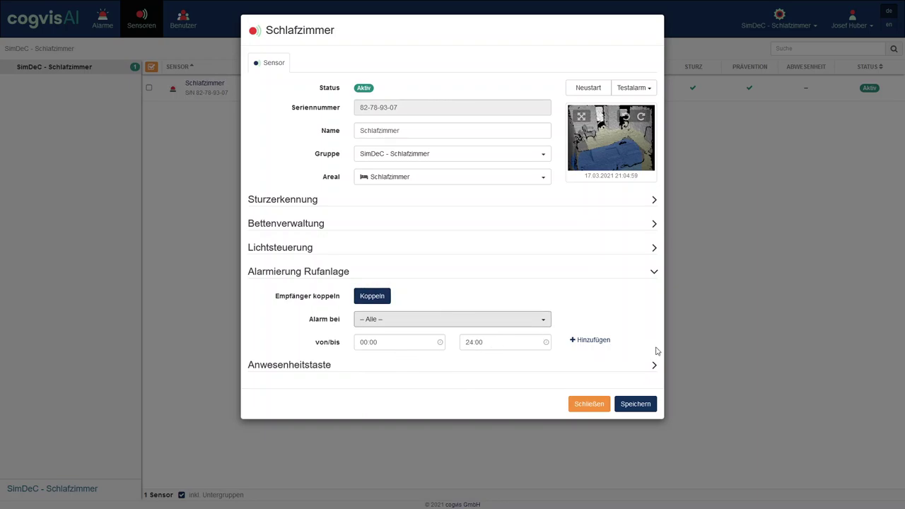
click(655, 273)
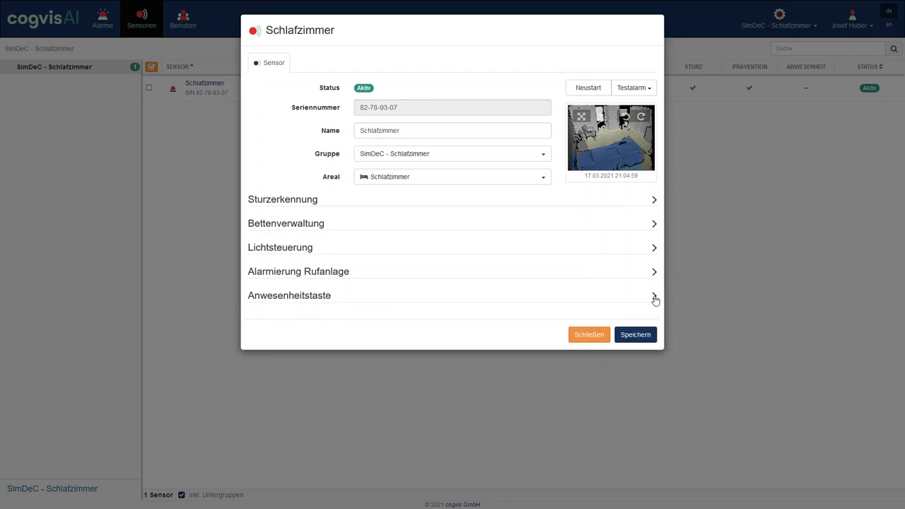
Set the Anwesenheitsdauer under Anwesenheitstaste to 1 minute and try pairing the presence button.
click(655, 297)
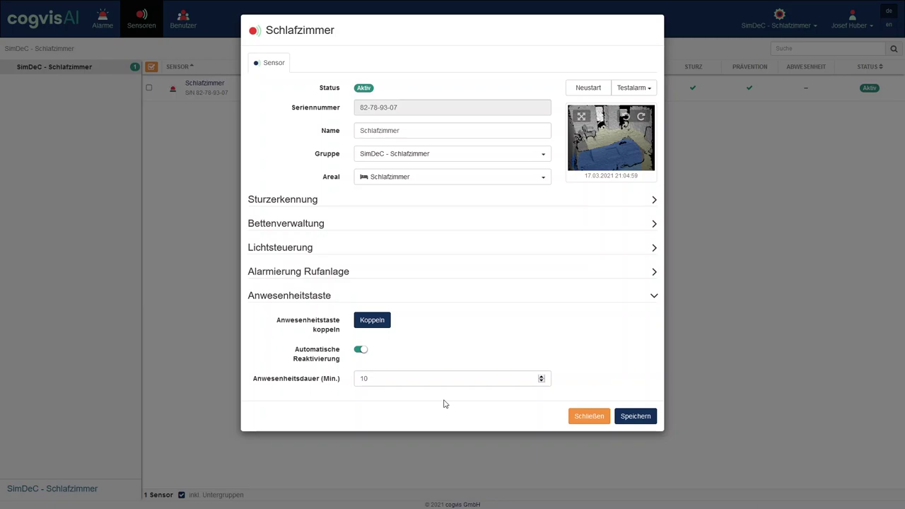
click(541, 378)
click(540, 378)
click(541, 378)
click(541, 381)
click(542, 381)
click(373, 320)
click(372, 323)
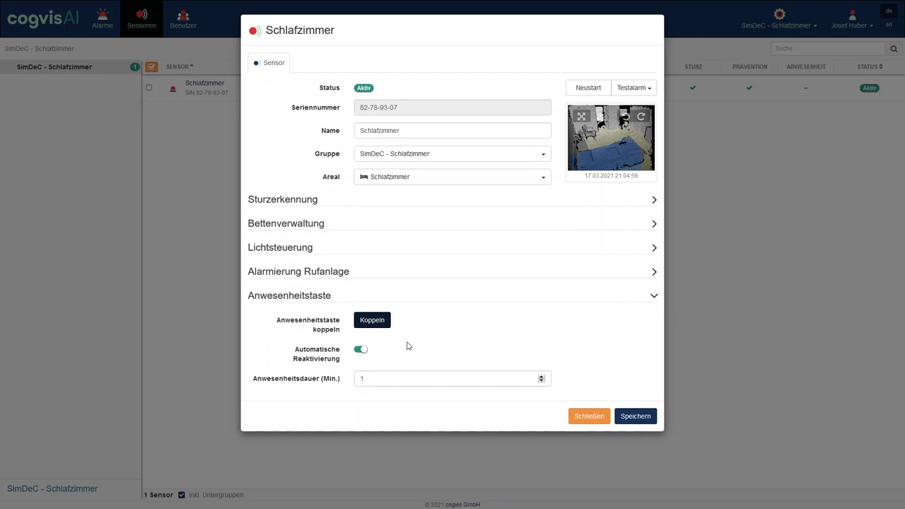
Switch Automatische Reaktivierung for the presence button off and back on.
click(362, 351)
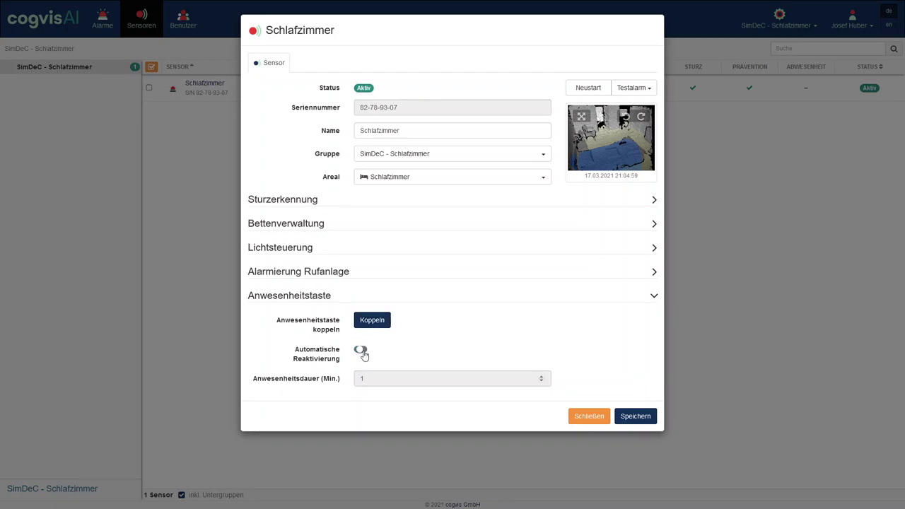
click(362, 352)
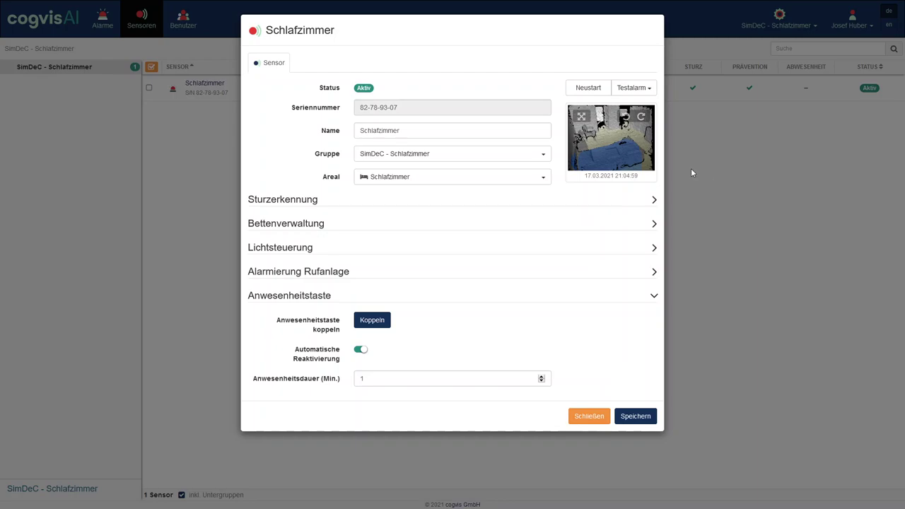
Send repeated Sturzerkennung test alarms to the Schlafzimmer sensor, then review the available test alarm types without choosing another.
click(650, 90)
click(618, 108)
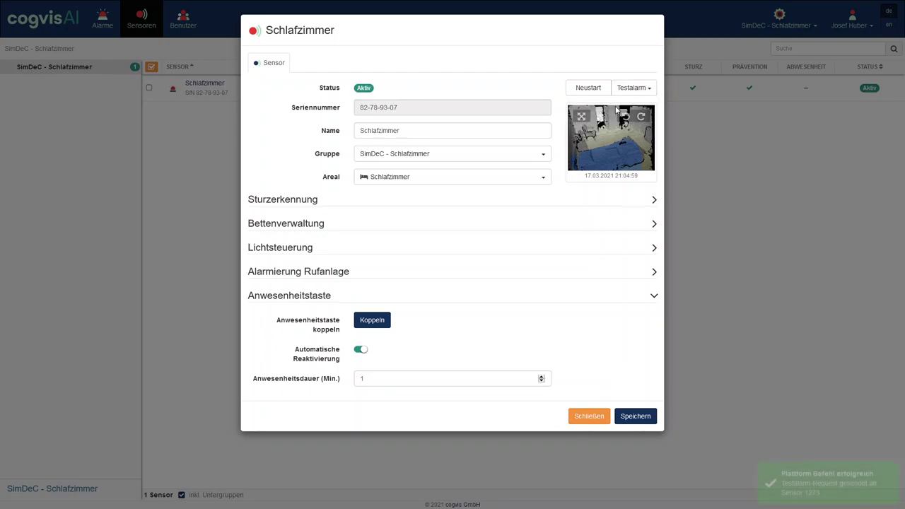
click(630, 91)
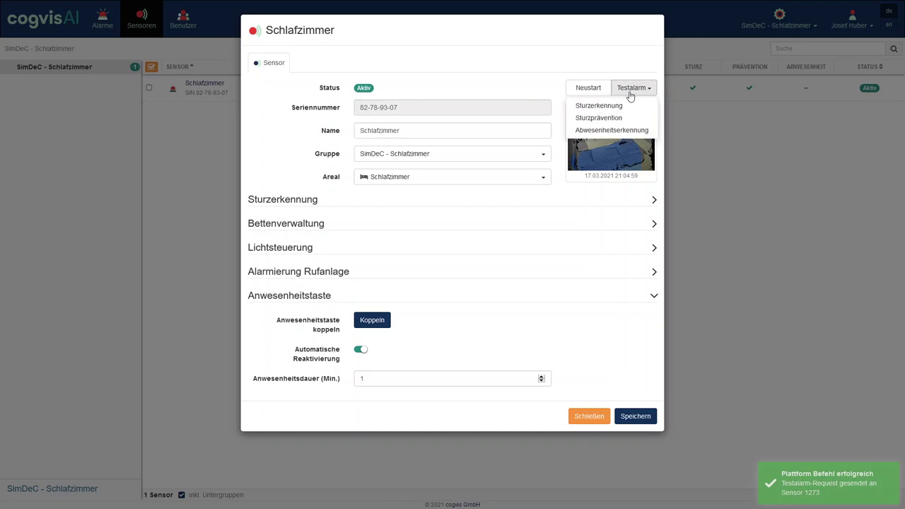
click(615, 110)
click(632, 88)
click(621, 106)
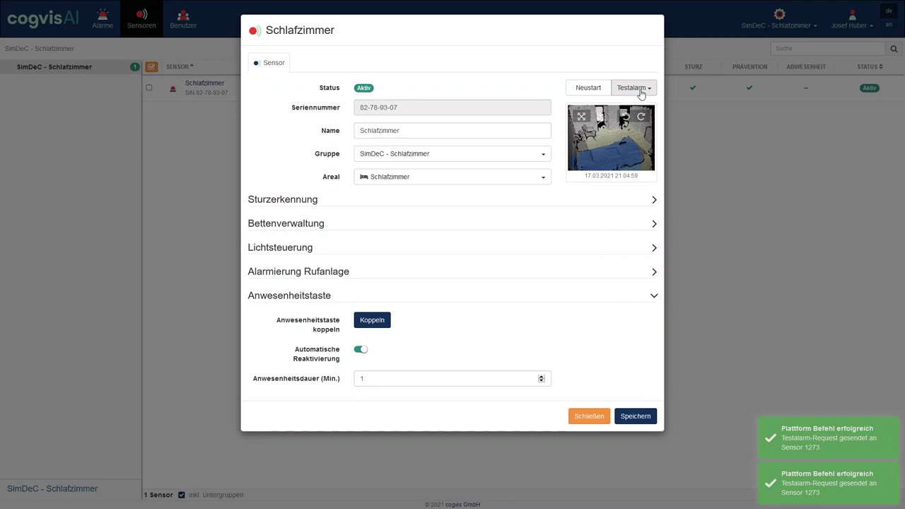
click(632, 88)
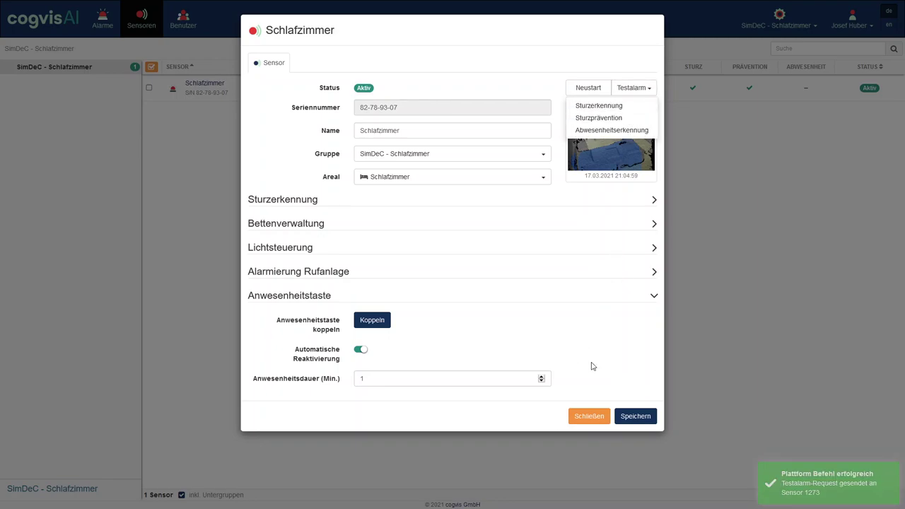
click(558, 327)
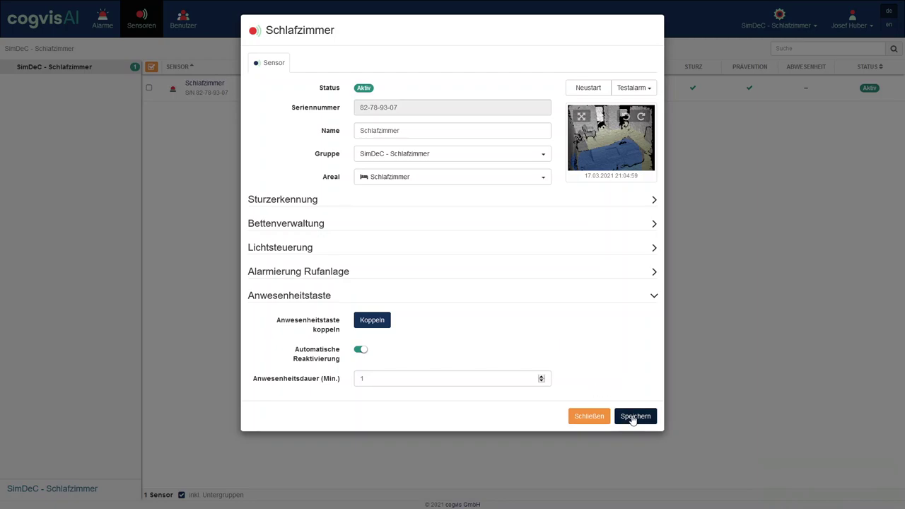
Collapse the Anwesenheitstaste section and expand the Bettenverwaltung section.
click(648, 297)
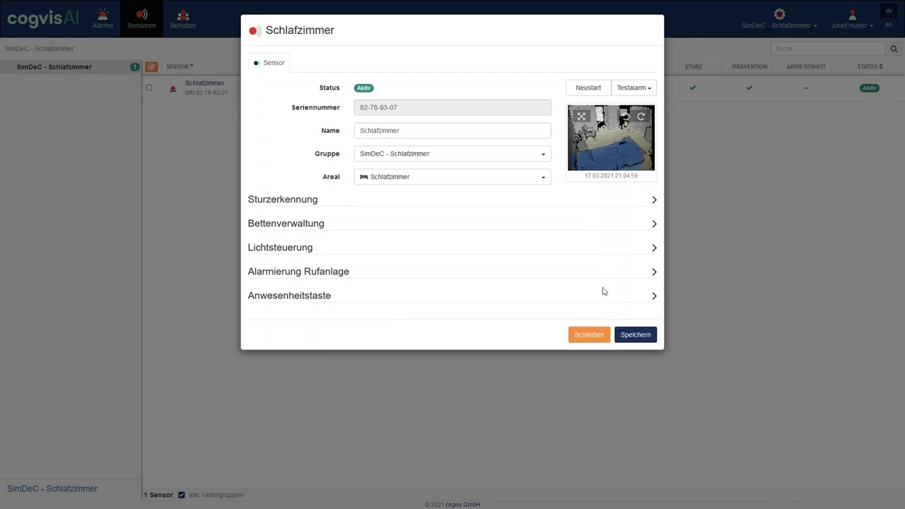
click(652, 224)
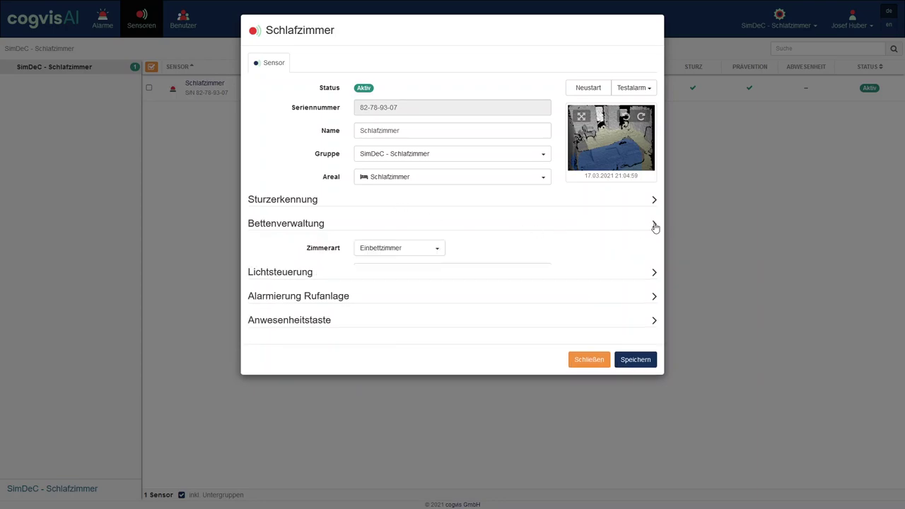